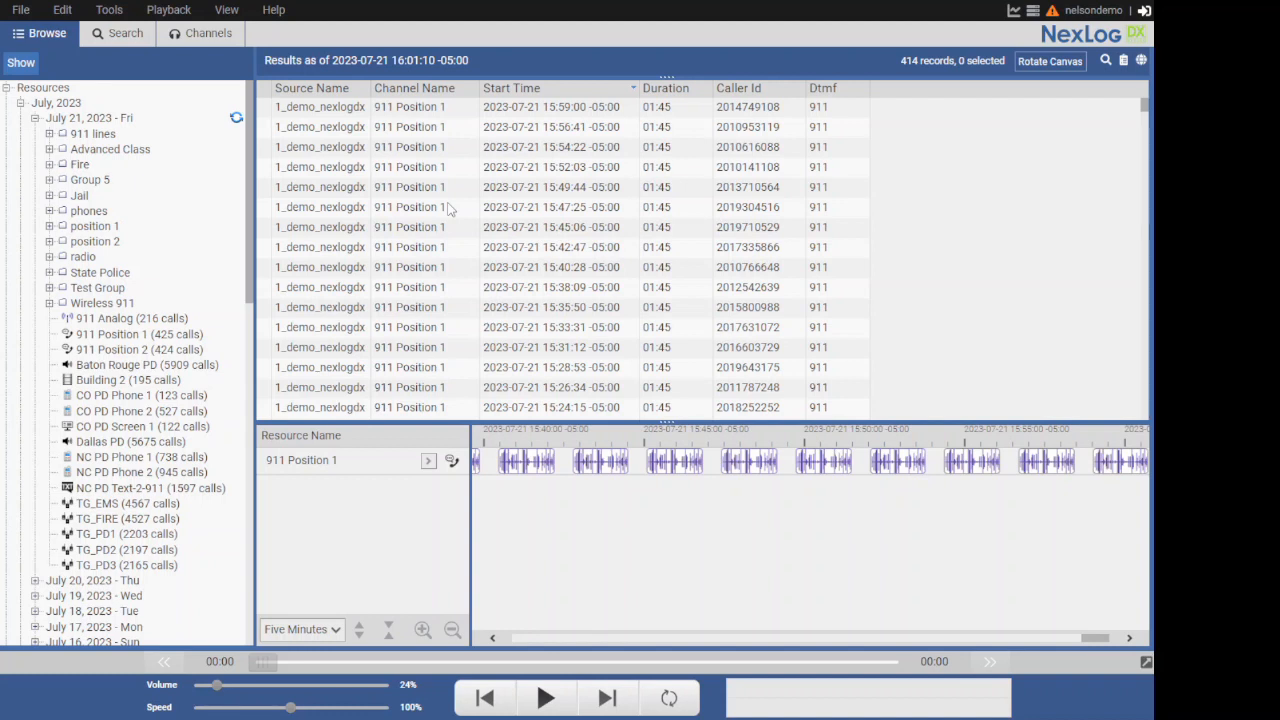
# Step: Export the 15:54:22 call from 911 Position 1 as a single recording and dismiss the export progress dialog
pyautogui.click(418, 150)
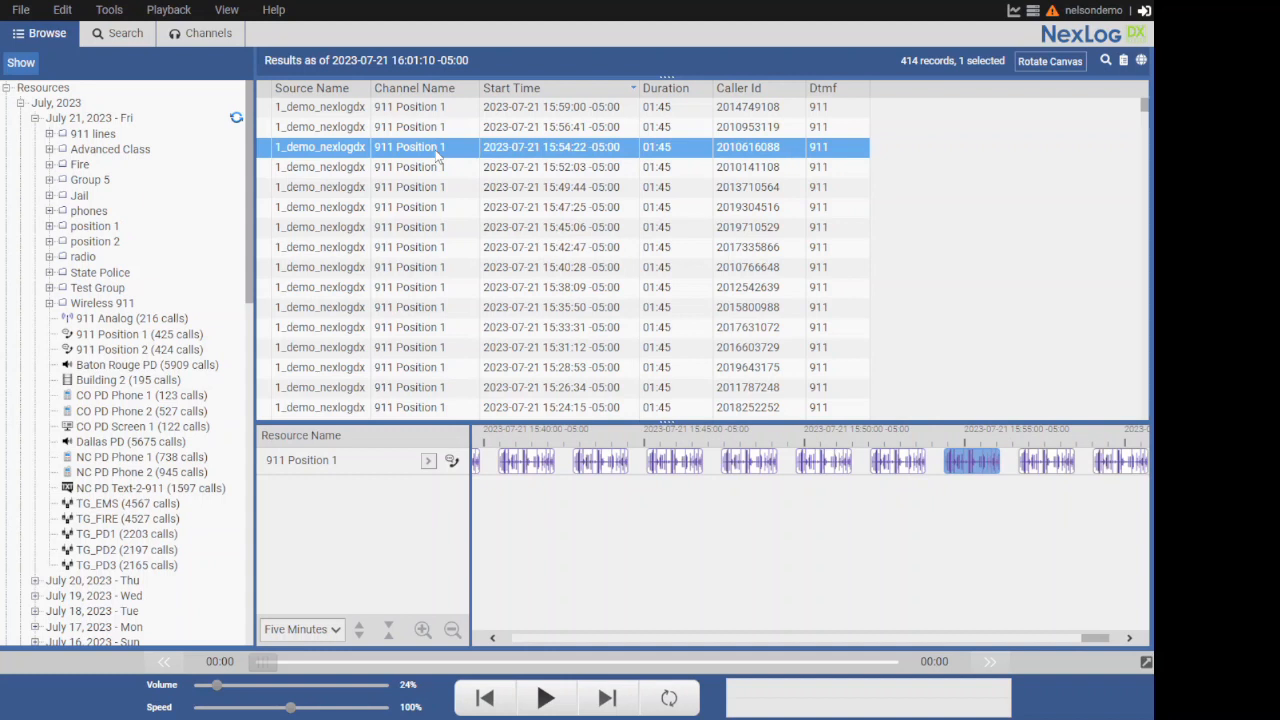
pyautogui.rightClick(437, 155)
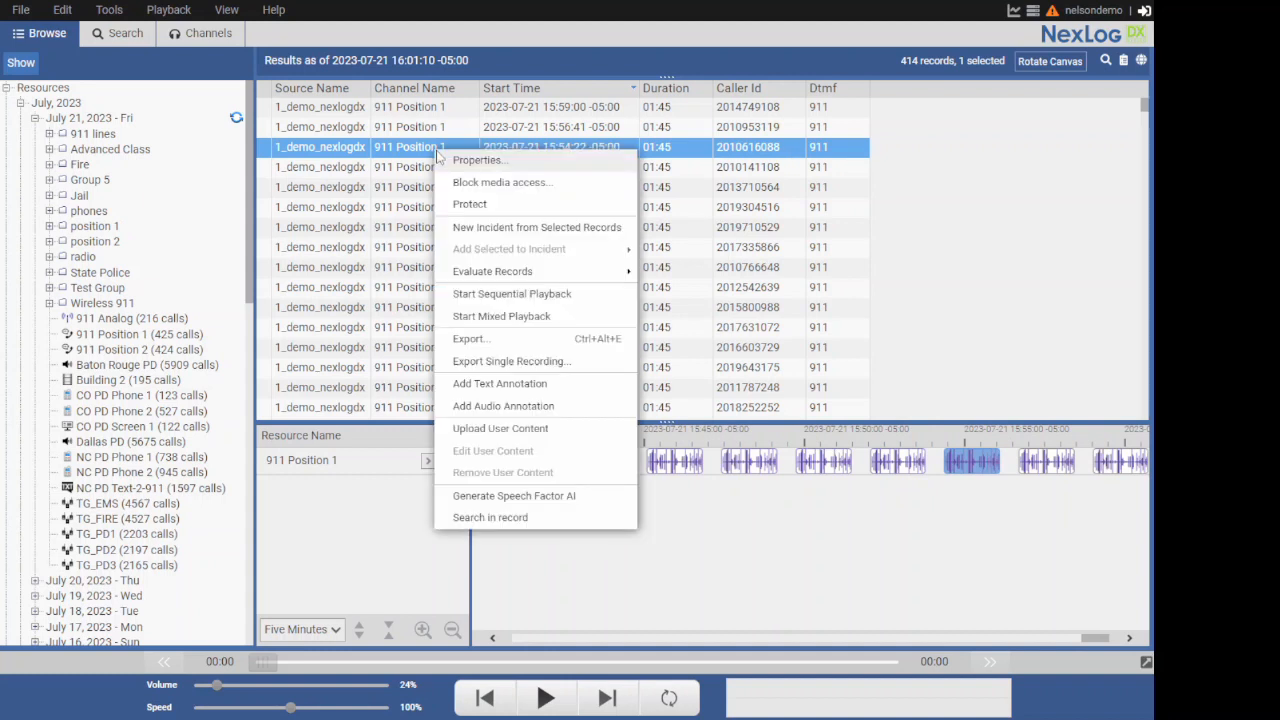
pyautogui.click(481, 364)
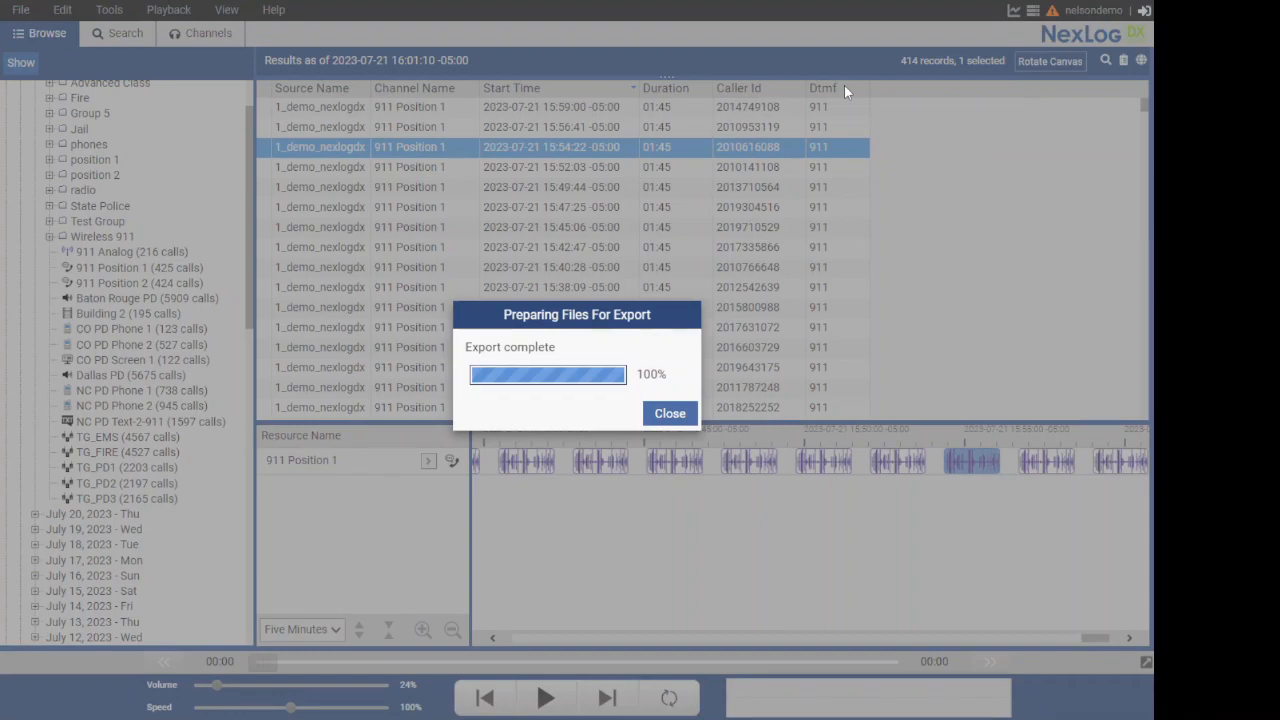
pyautogui.click(668, 413)
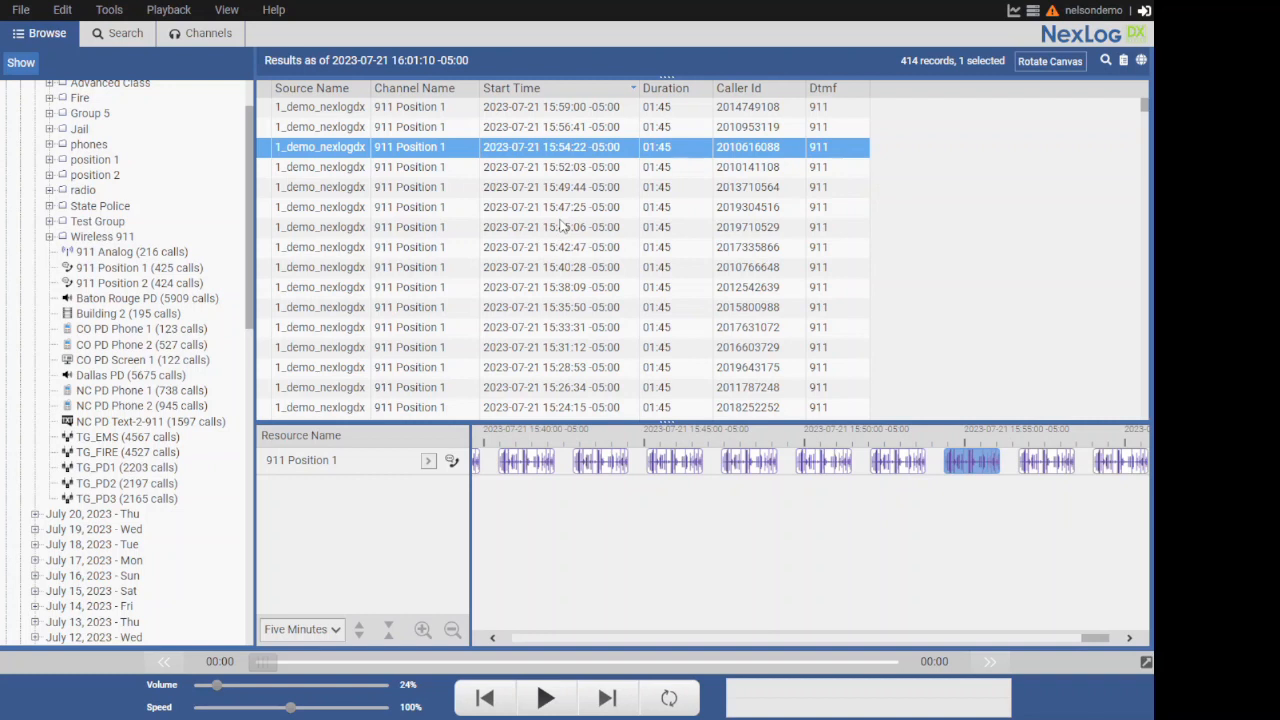
# Step: Add the 15:49:44, 15:45:06 and 15:40:28 calls to the selection and start a media export limited to the selected records
pyautogui.keyDown('ctrl'); pyautogui.click(458, 196); pyautogui.keyUp('ctrl')
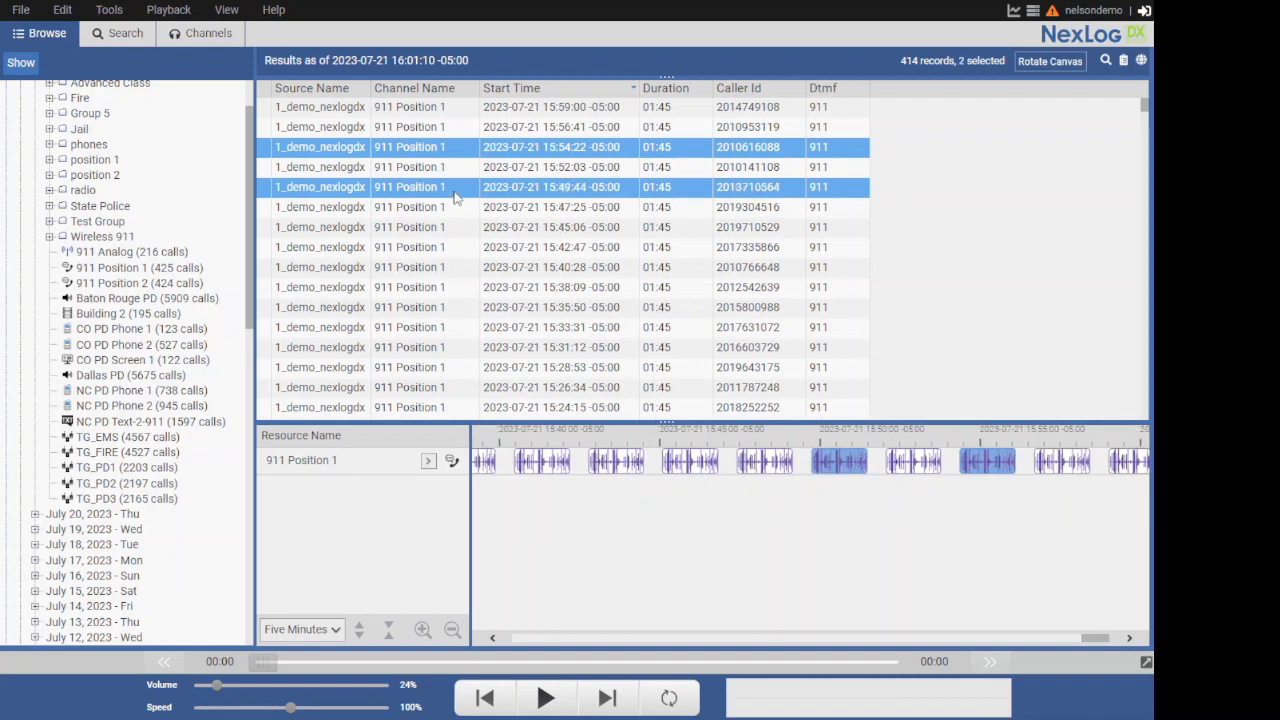
pyautogui.keyDown('ctrl'); pyautogui.click(459, 228); pyautogui.keyUp('ctrl')
pyautogui.keyDown('ctrl'); pyautogui.click(460, 268); pyautogui.keyUp('ctrl')
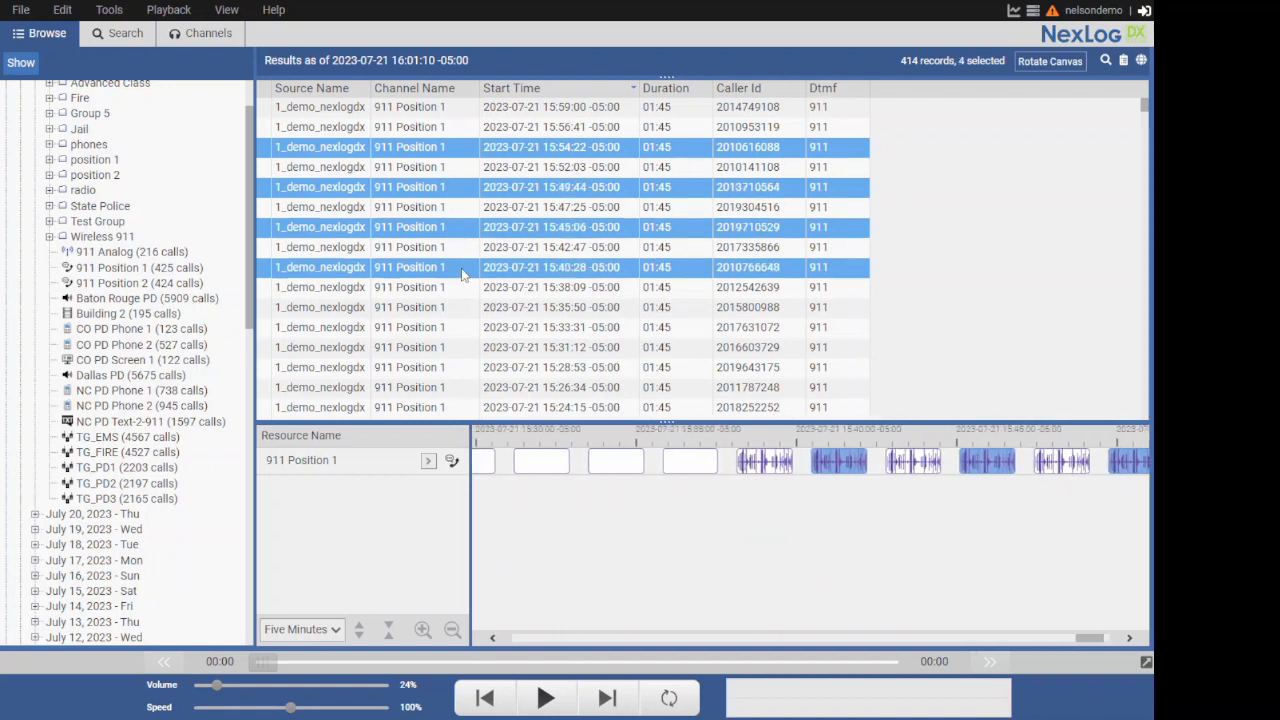
pyautogui.rightClick(464, 197)
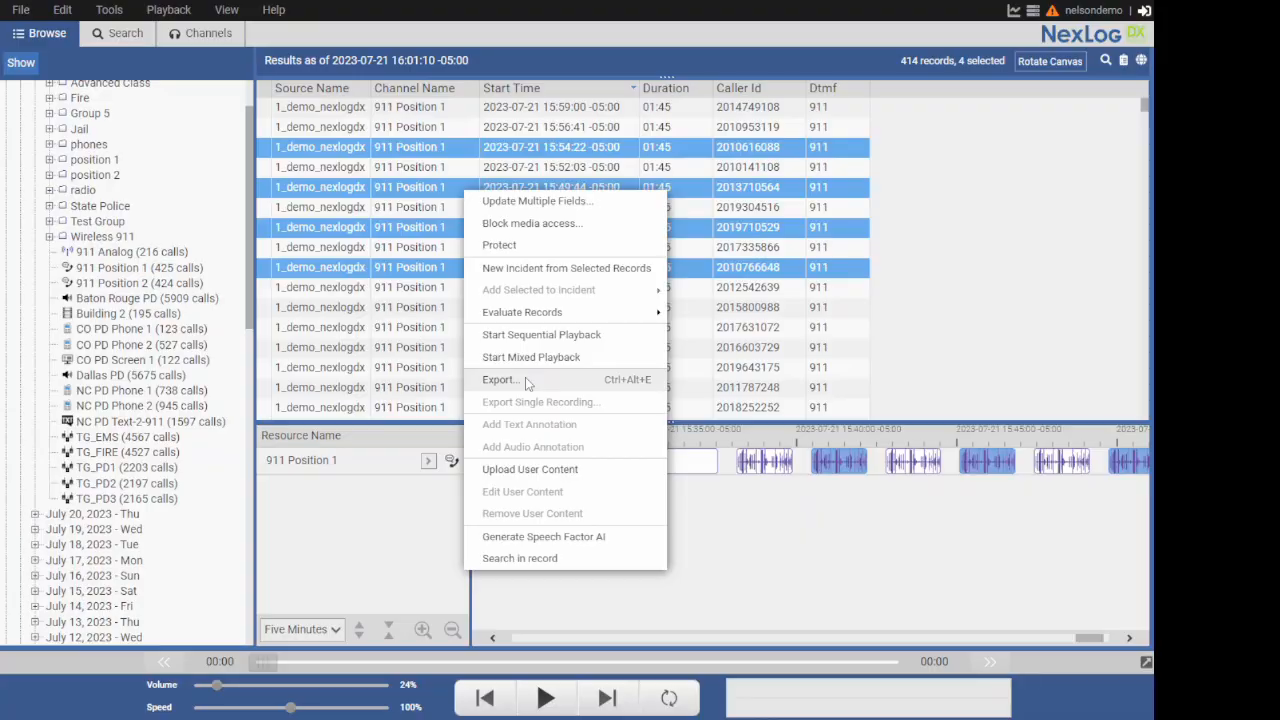
pyautogui.click(499, 380)
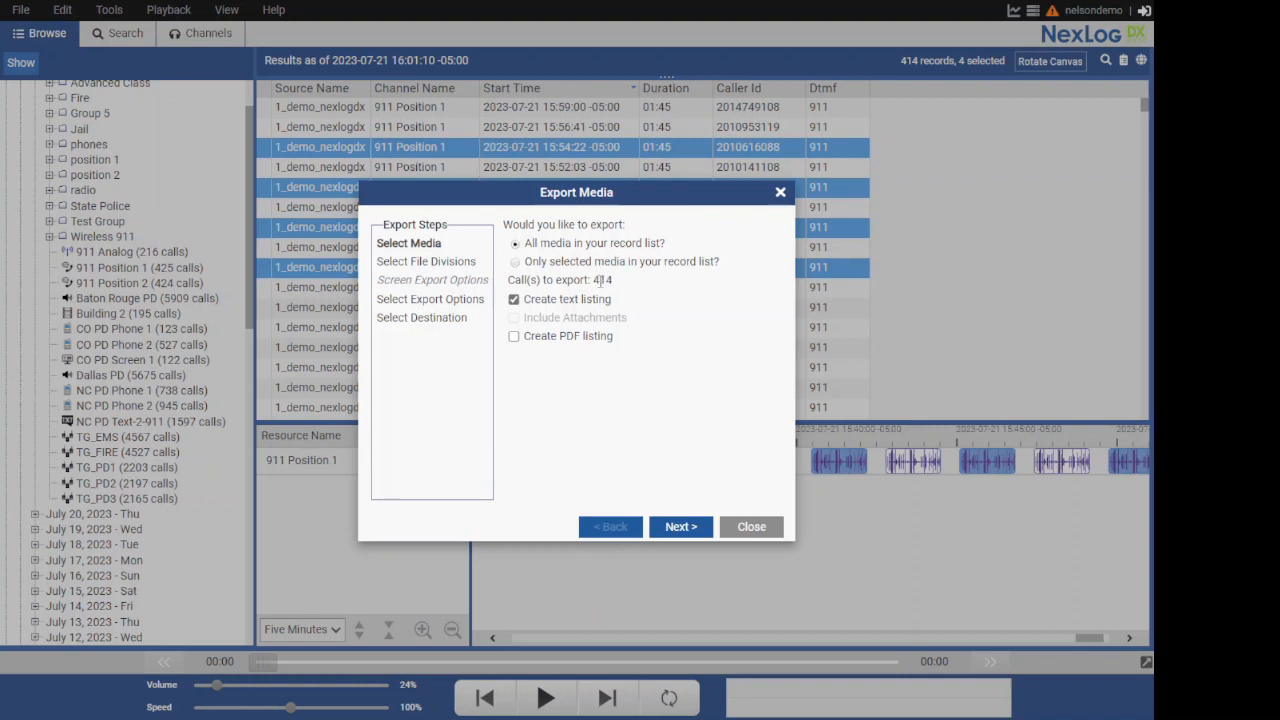
pyautogui.click(516, 262)
pyautogui.moveTo(585, 191); pyautogui.dragTo(755, 189)
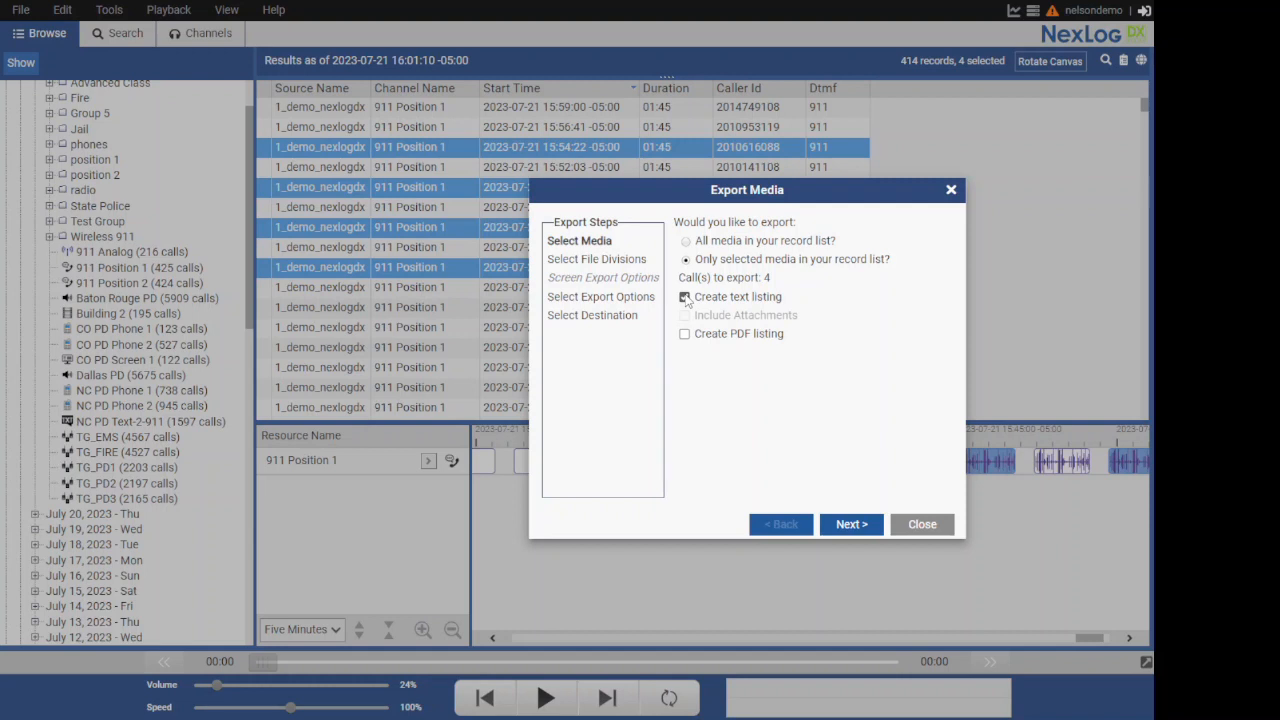
# Step: Turn off the text listing and include a PDF listing in the export
pyautogui.click(685, 298)
pyautogui.click(685, 335)
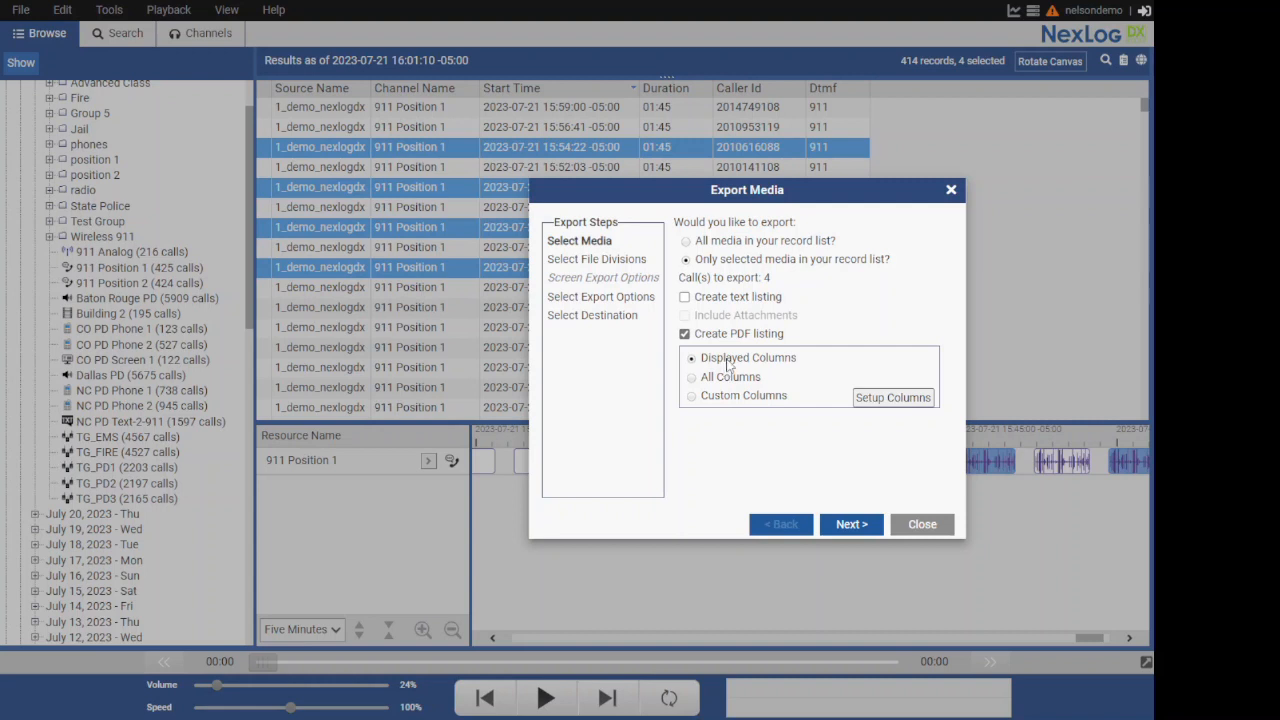
pyautogui.moveTo(727, 196); pyautogui.dragTo(616, 308)
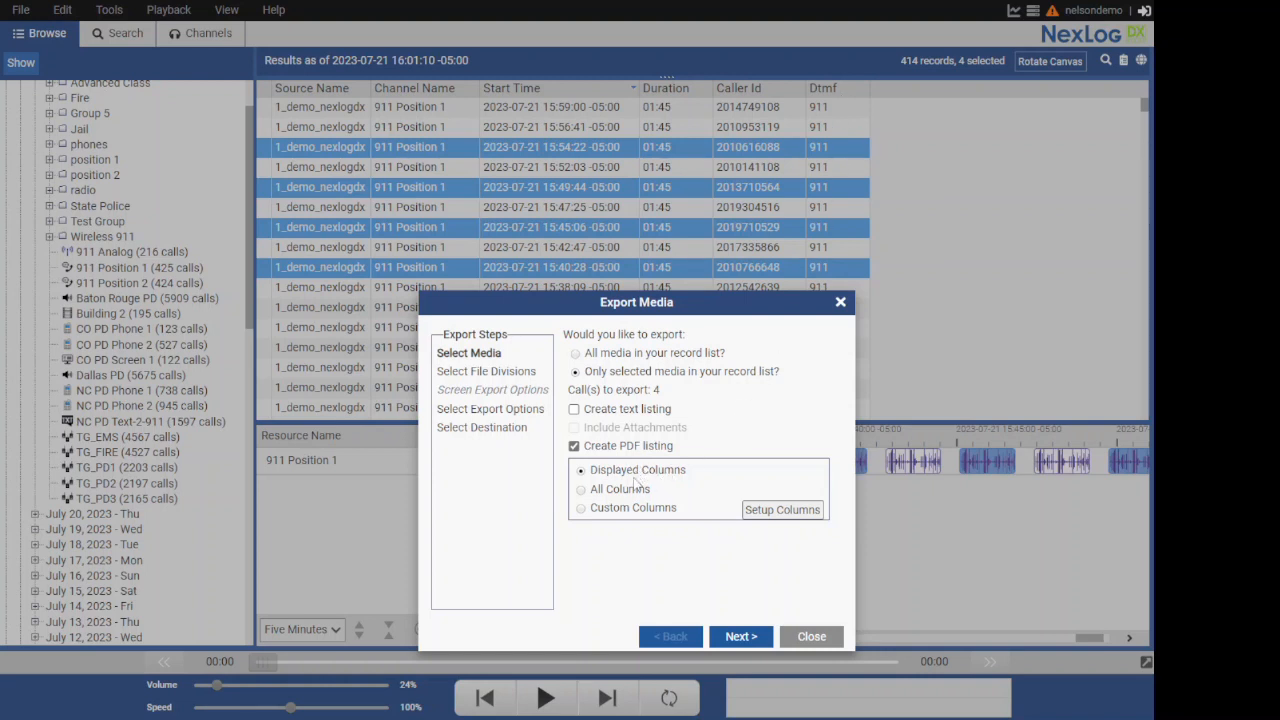
# Step: Switch the PDF listing to custom columns and remove Note and Protected from its export columns
pyautogui.click(583, 491)
pyautogui.click(778, 511)
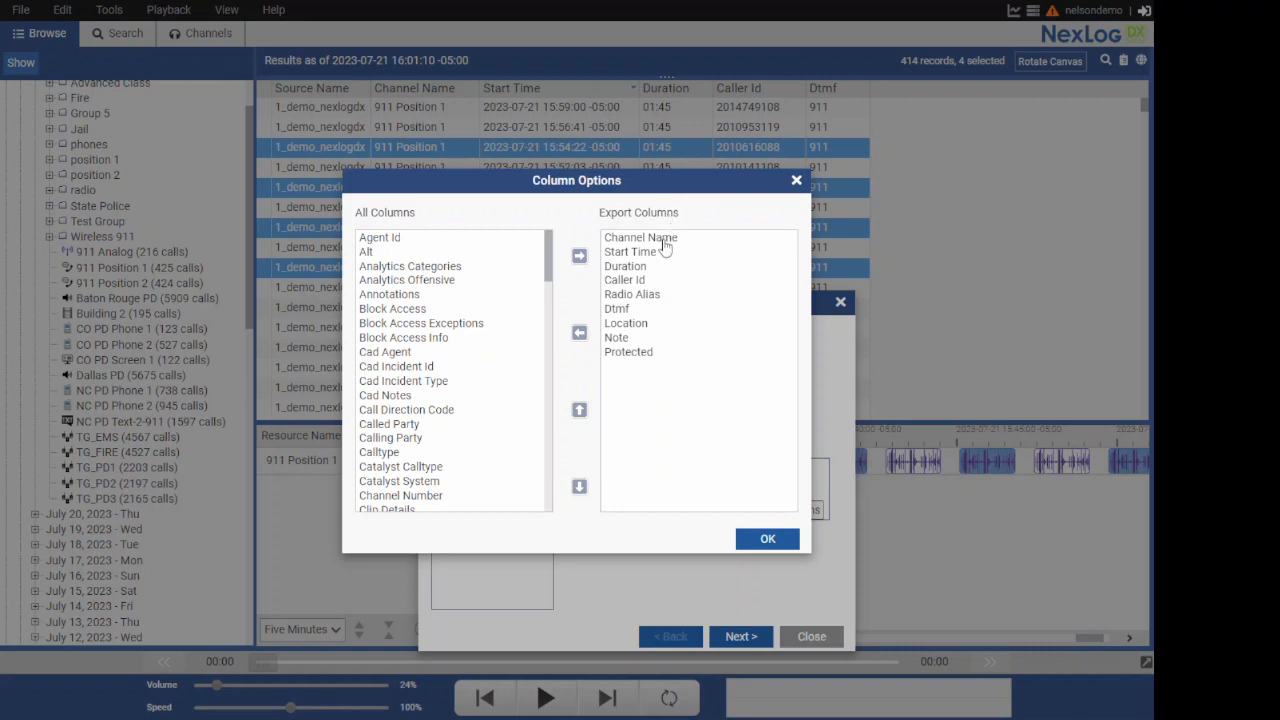
pyautogui.click(632, 340)
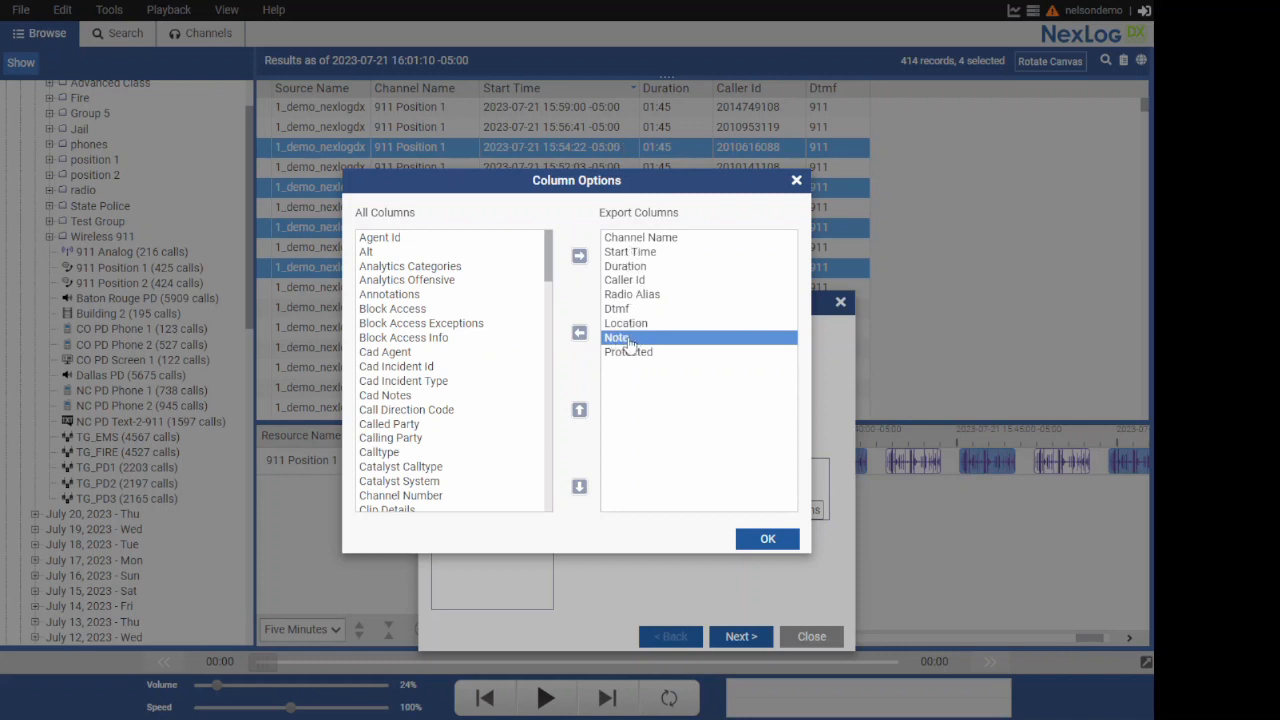
pyautogui.click(579, 334)
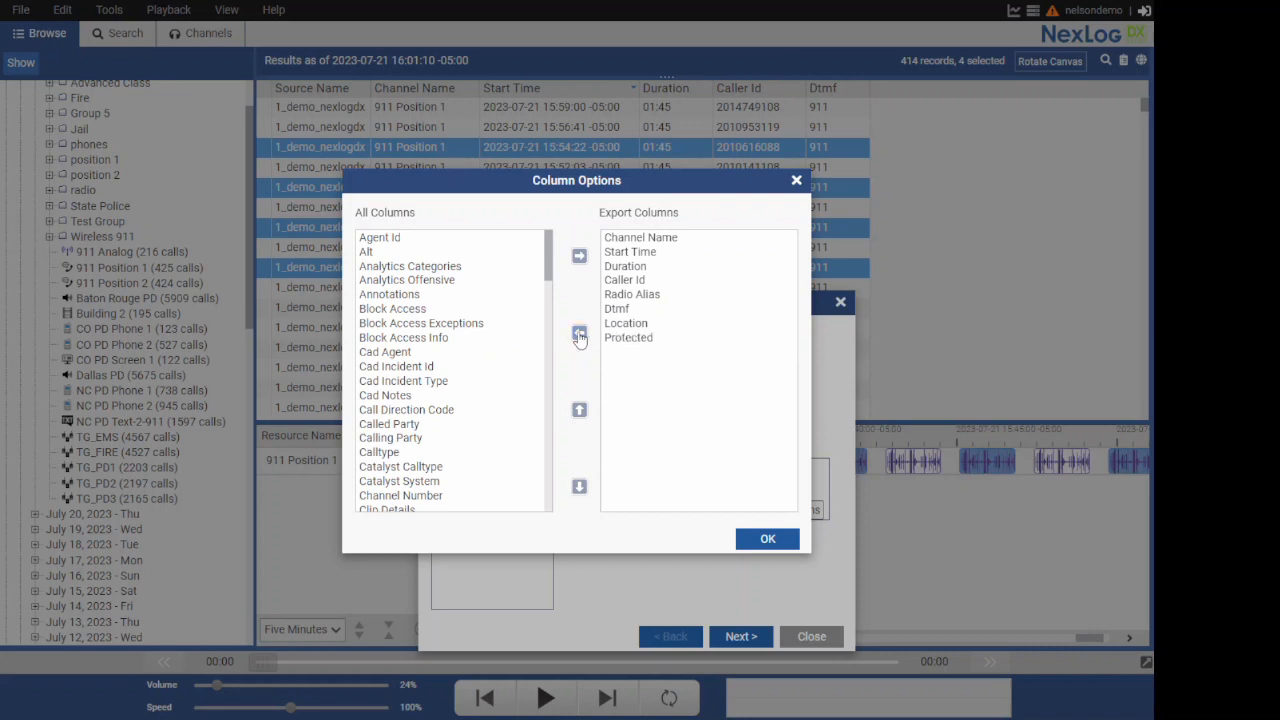
pyautogui.click(622, 342)
pyautogui.click(579, 333)
# Step: Add the Calling Party column to the PDF listing's export columns
pyautogui.scroll(-1, 399, 304)
pyautogui.click(407, 358)
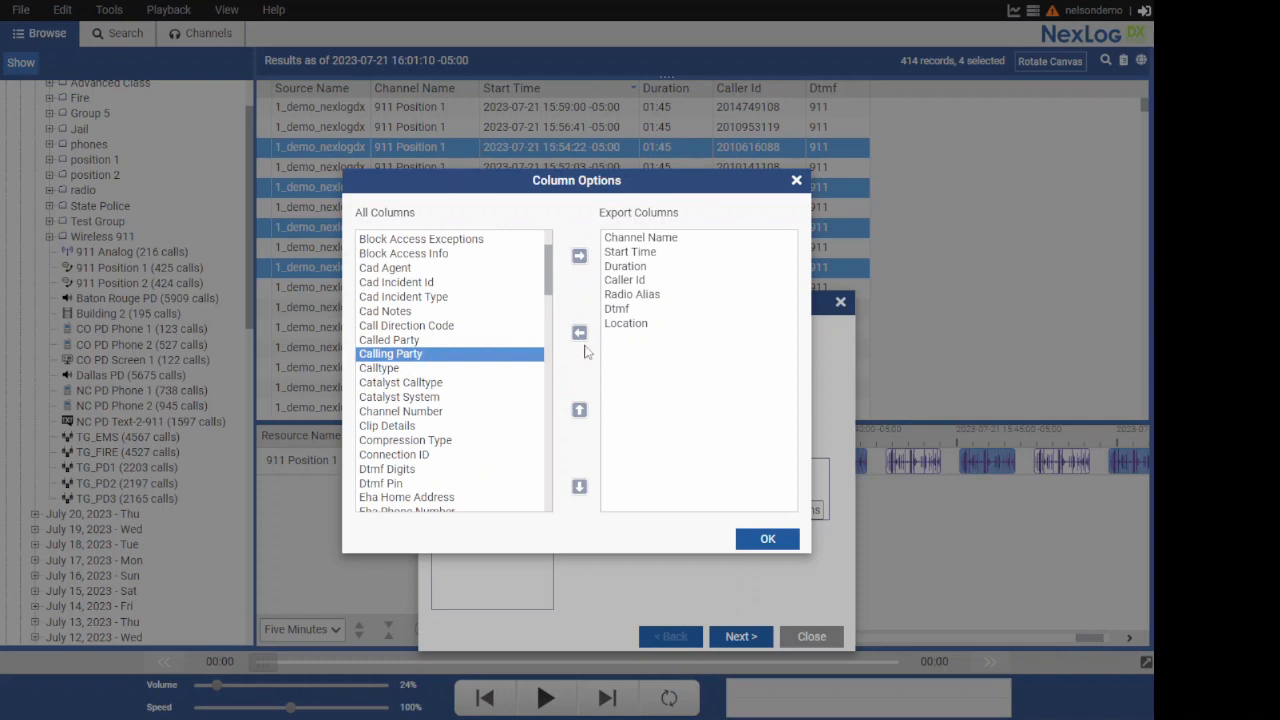
pyautogui.click(579, 259)
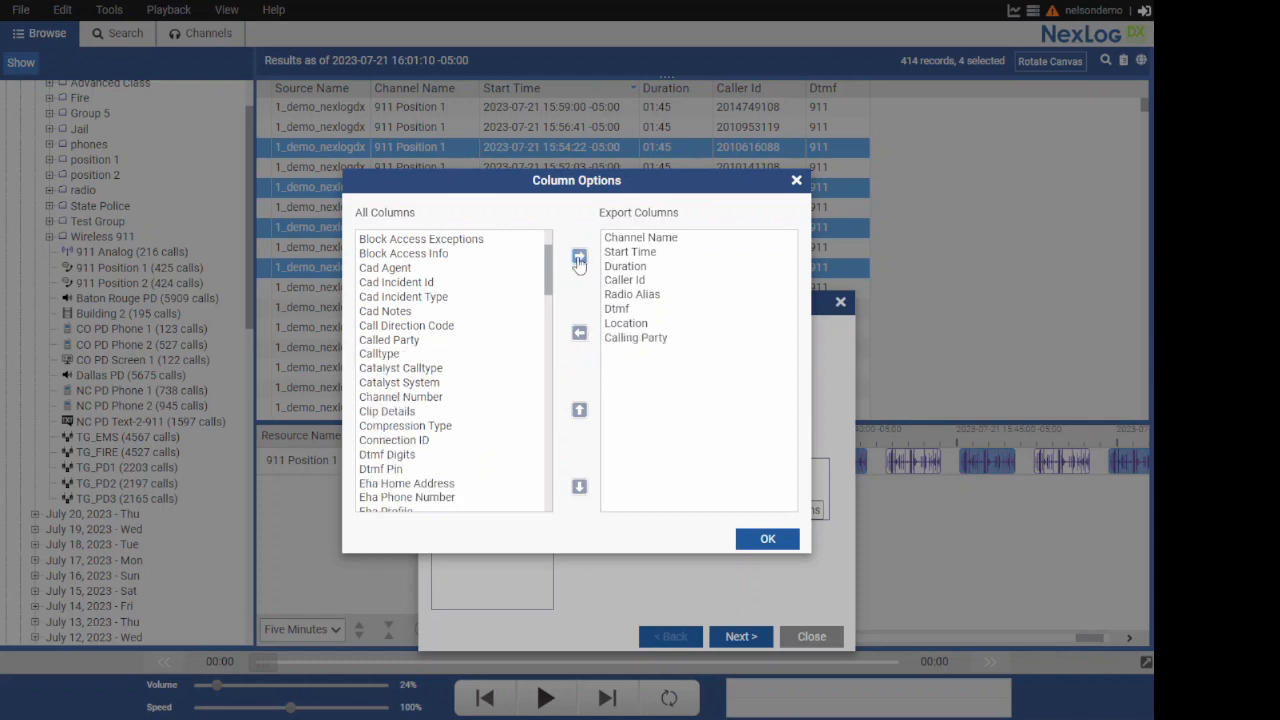
# Step: Move Calling Party up to directly below Start Time, accept the column setup and continue to the file division options
pyautogui.click(632, 339)
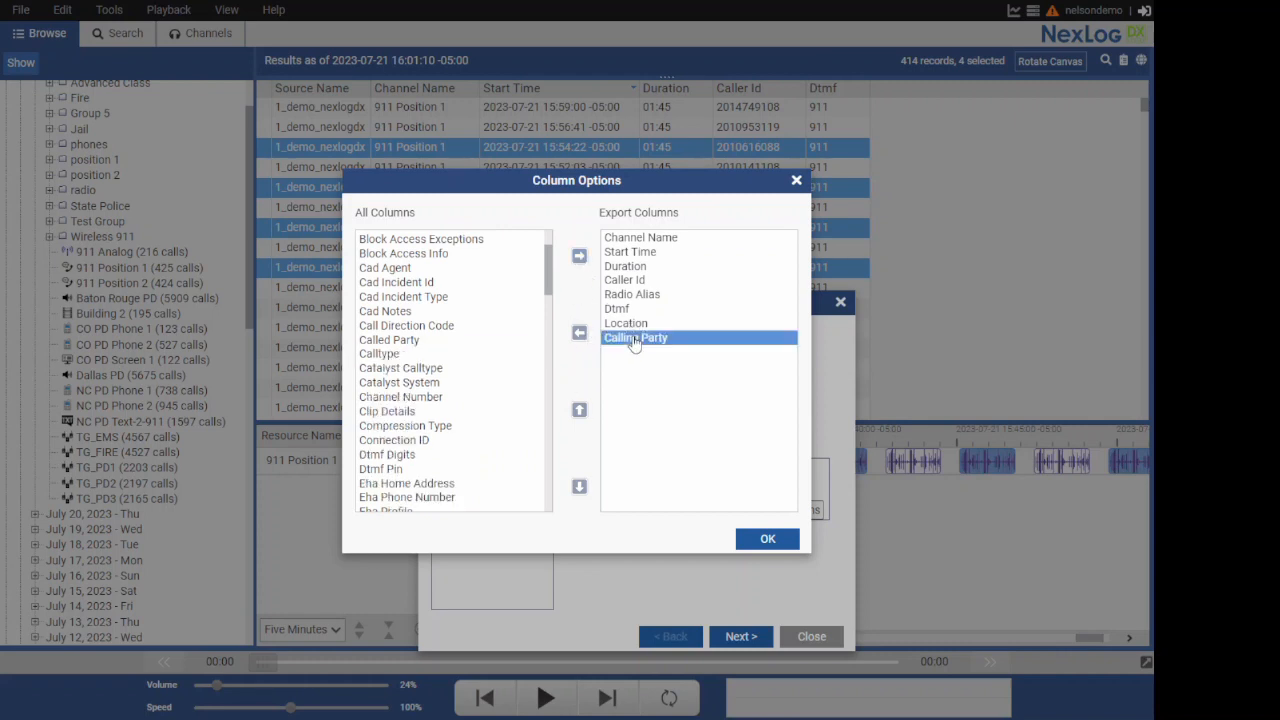
pyautogui.click(579, 411)
pyautogui.click(579, 411)
pyautogui.click(579, 411)
pyautogui.click(579, 411)
pyautogui.click(579, 411)
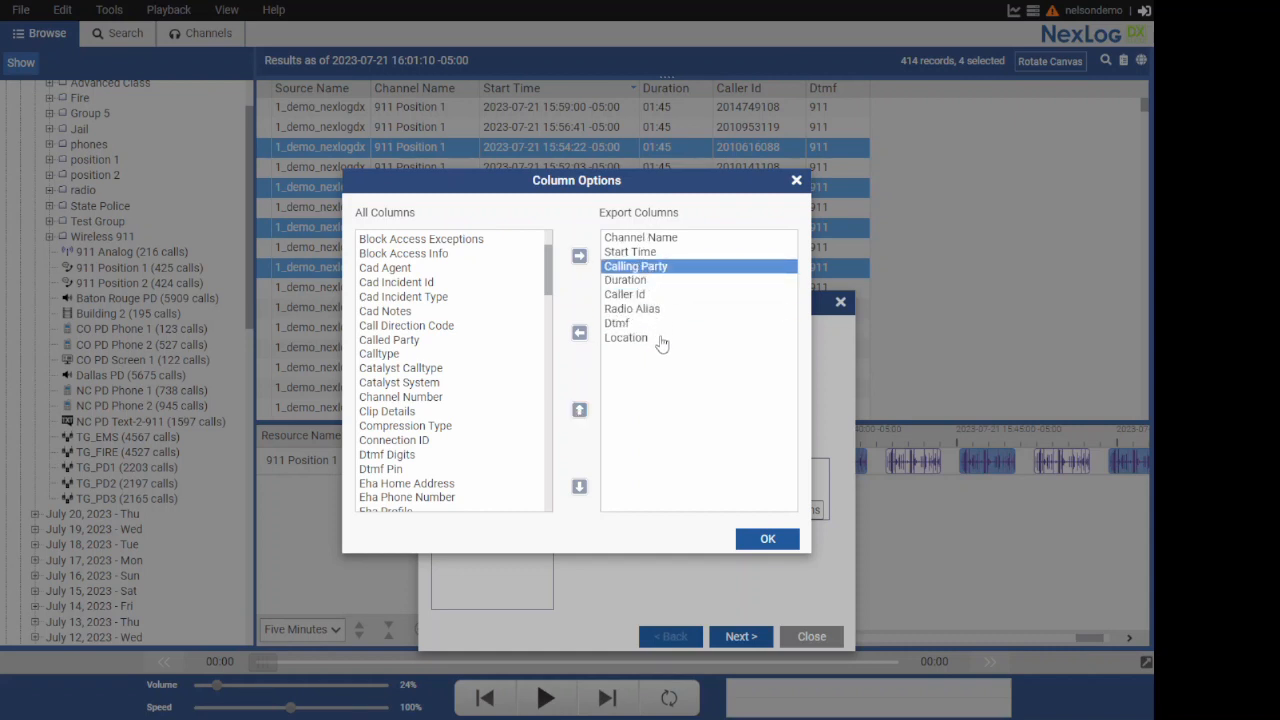
pyautogui.click(765, 545)
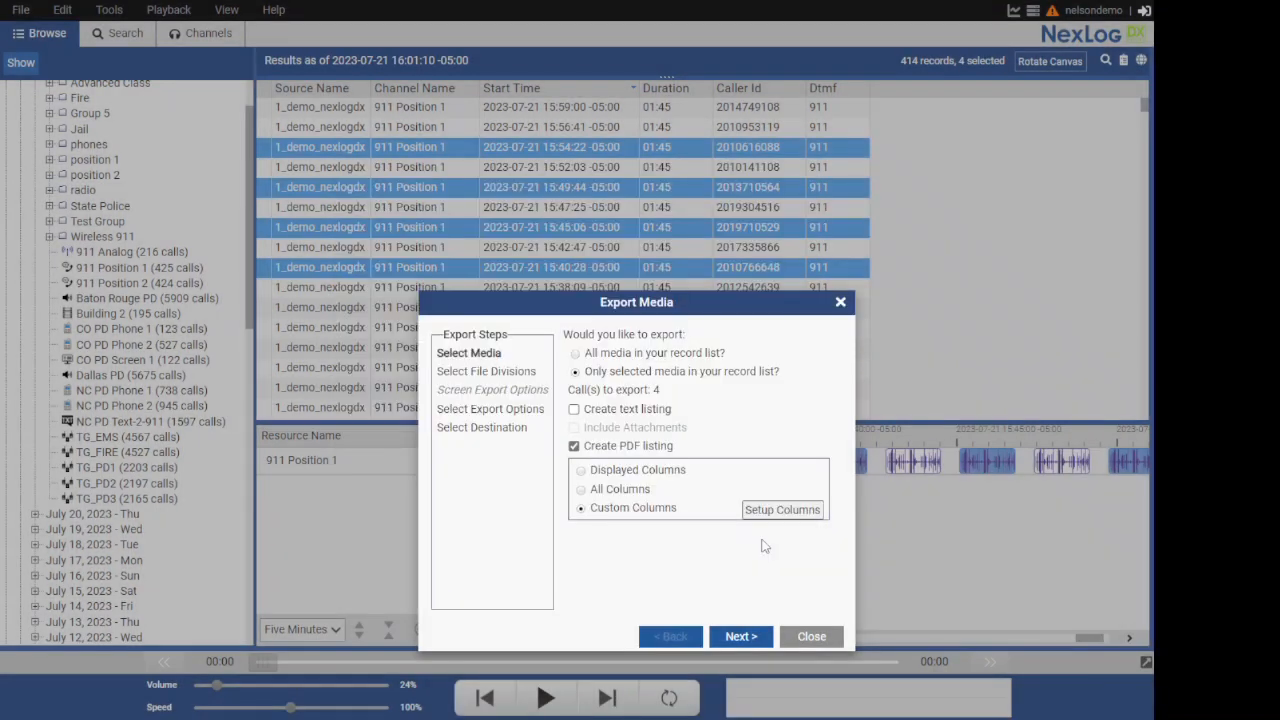
pyautogui.click(742, 638)
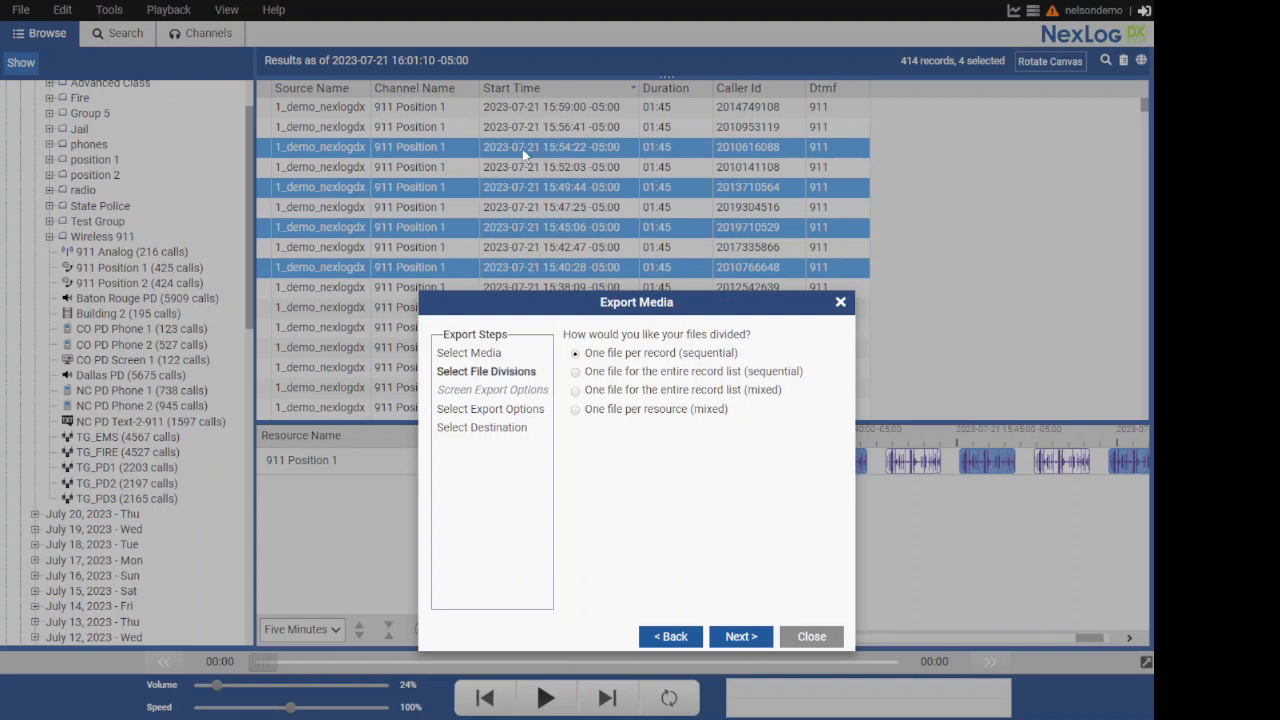
# Step: Try dividing the export as one mixed file for the entire record list, skipping inactive periods and toggling time boundaries
pyautogui.moveTo(598, 302); pyautogui.dragTo(522, 329)
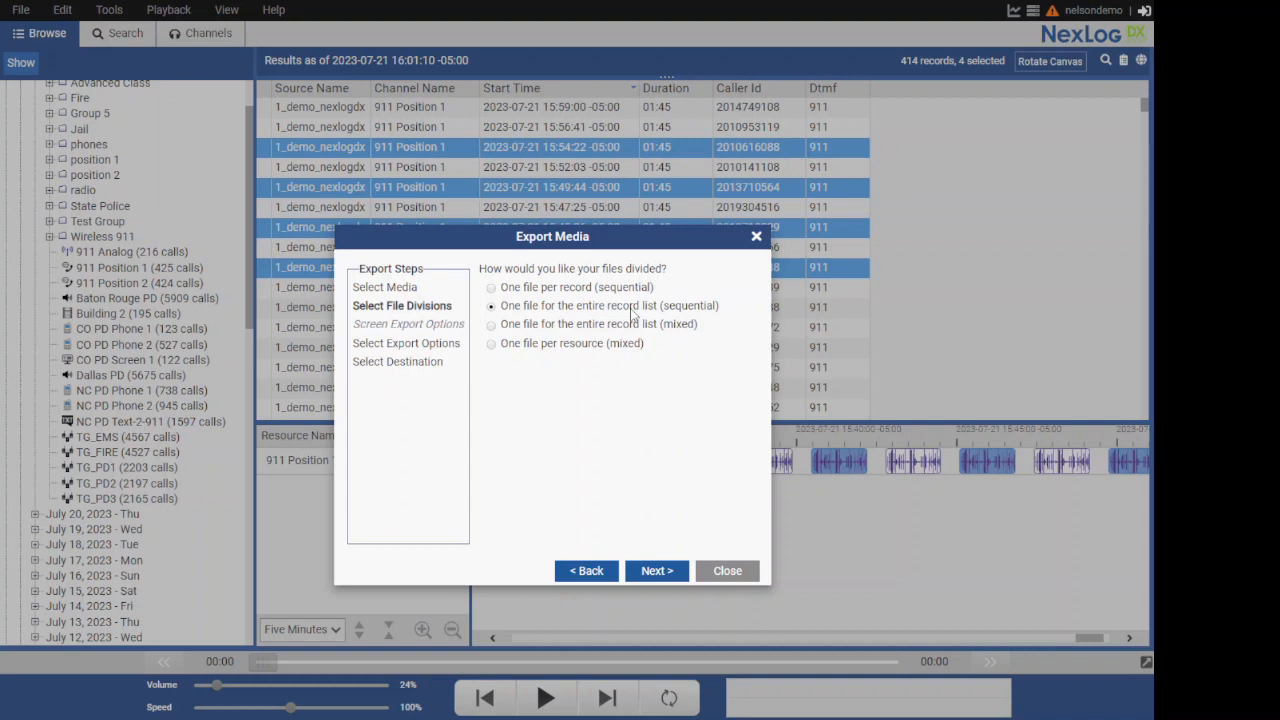
pyautogui.click(600, 296)
pyautogui.click(604, 323)
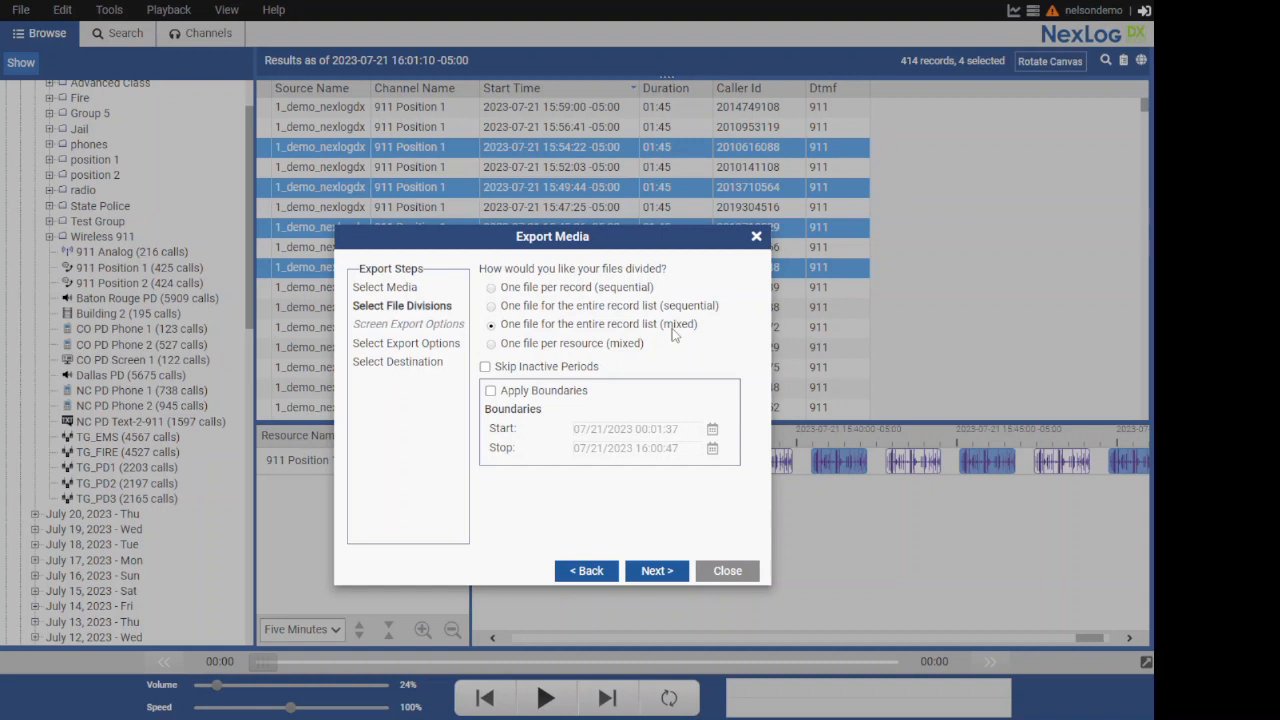
pyautogui.click(557, 370)
pyautogui.click(500, 395)
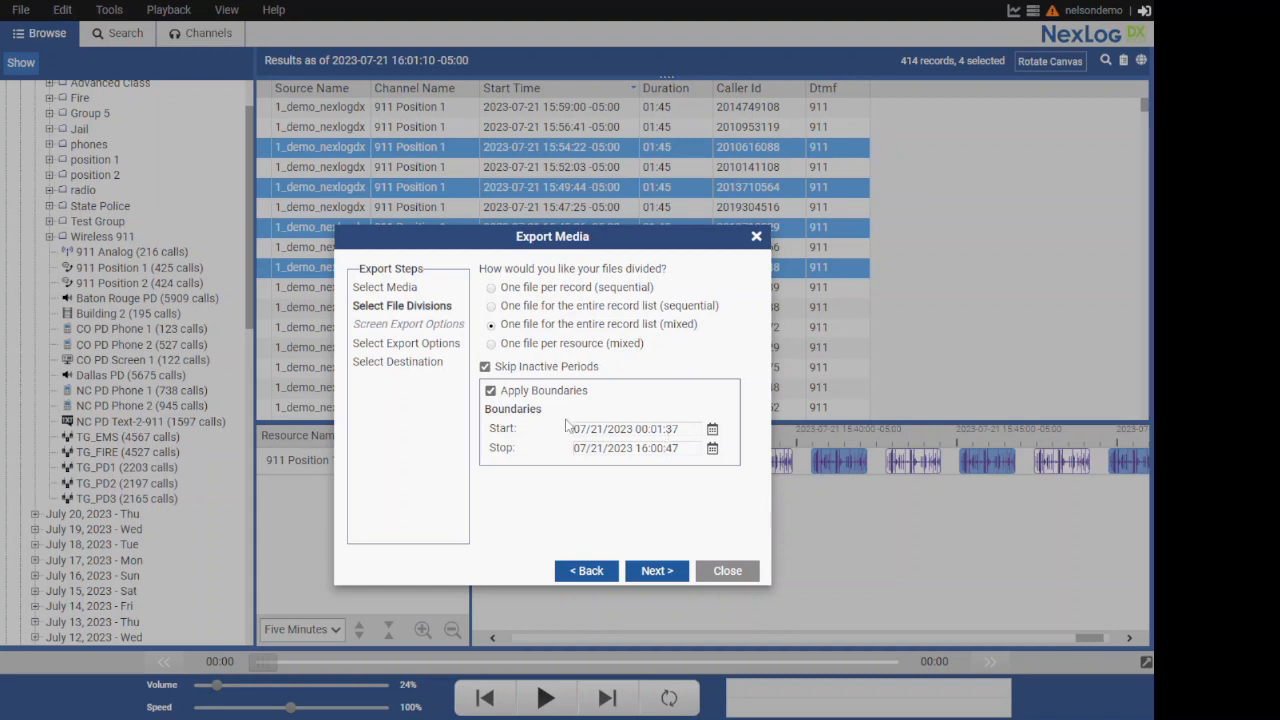
pyautogui.click(491, 392)
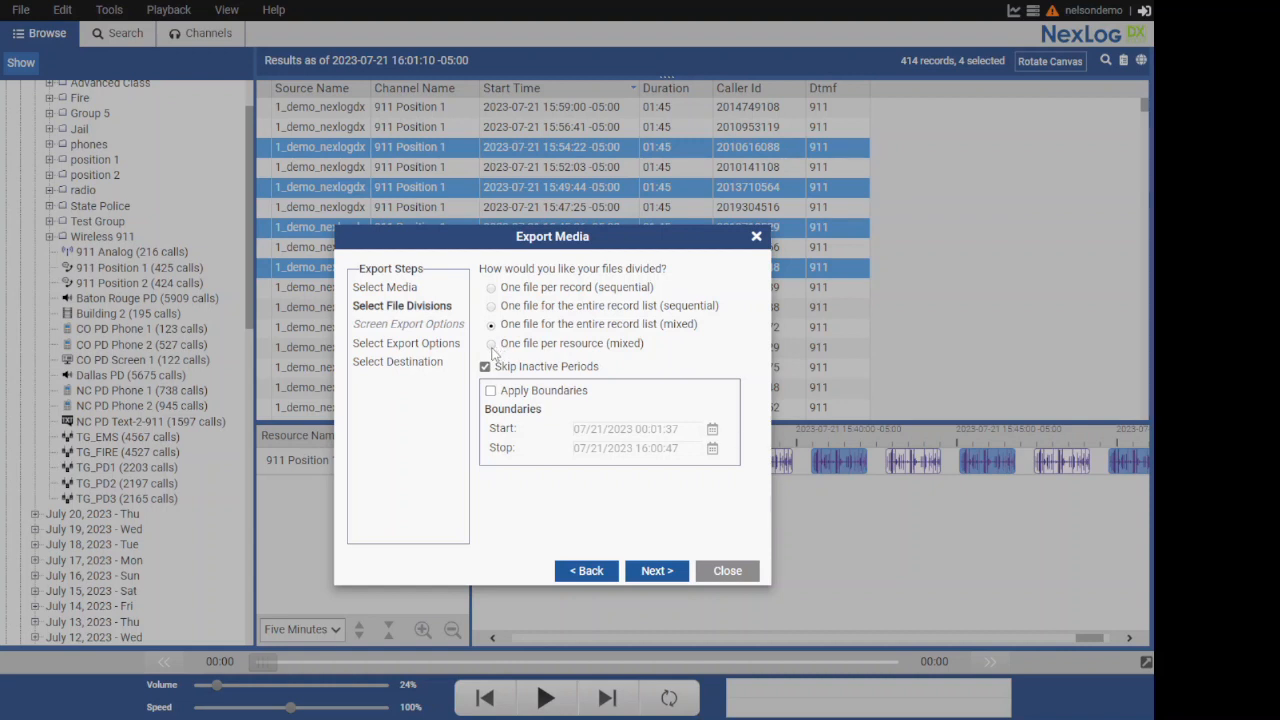
# Step: Set the file division to one file per record (sequential) and continue to the export options
pyautogui.click(492, 345)
pyautogui.click(524, 307)
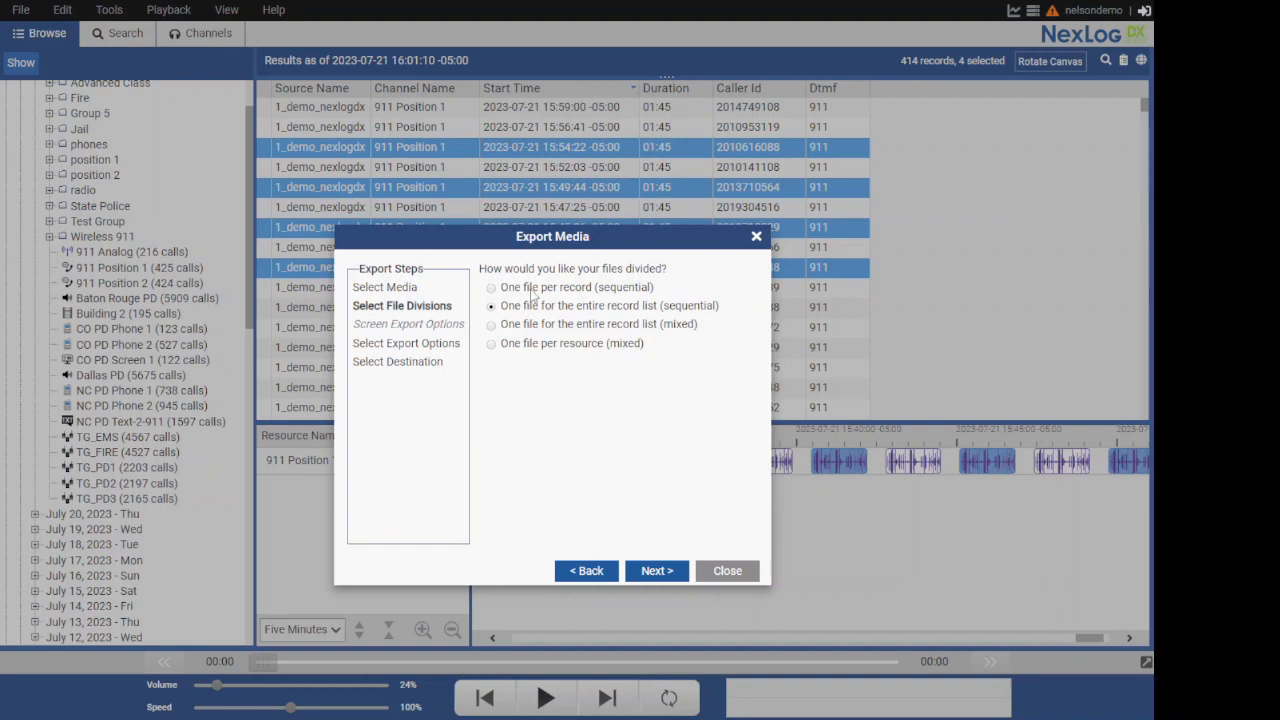
pyautogui.click(533, 288)
pyautogui.click(659, 578)
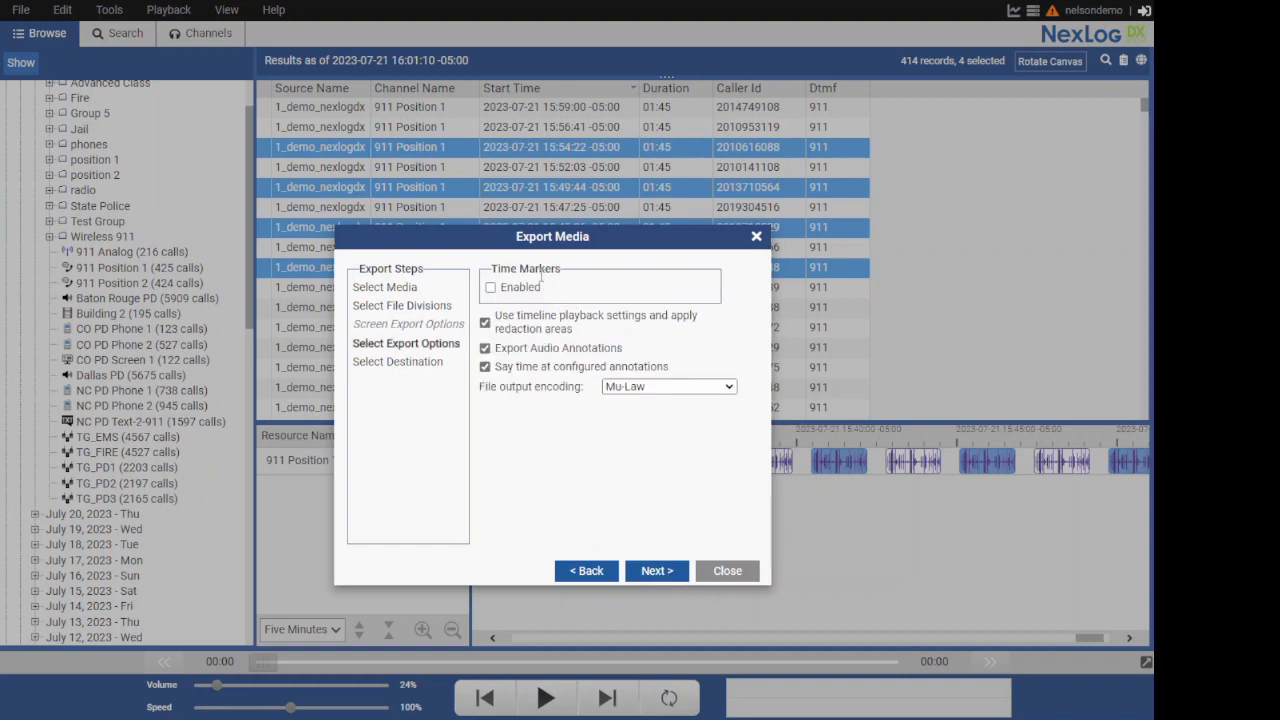
# Step: Enable time markers that use talking time with the English Male 1 voice and a slightly raised volume
pyautogui.click(491, 288)
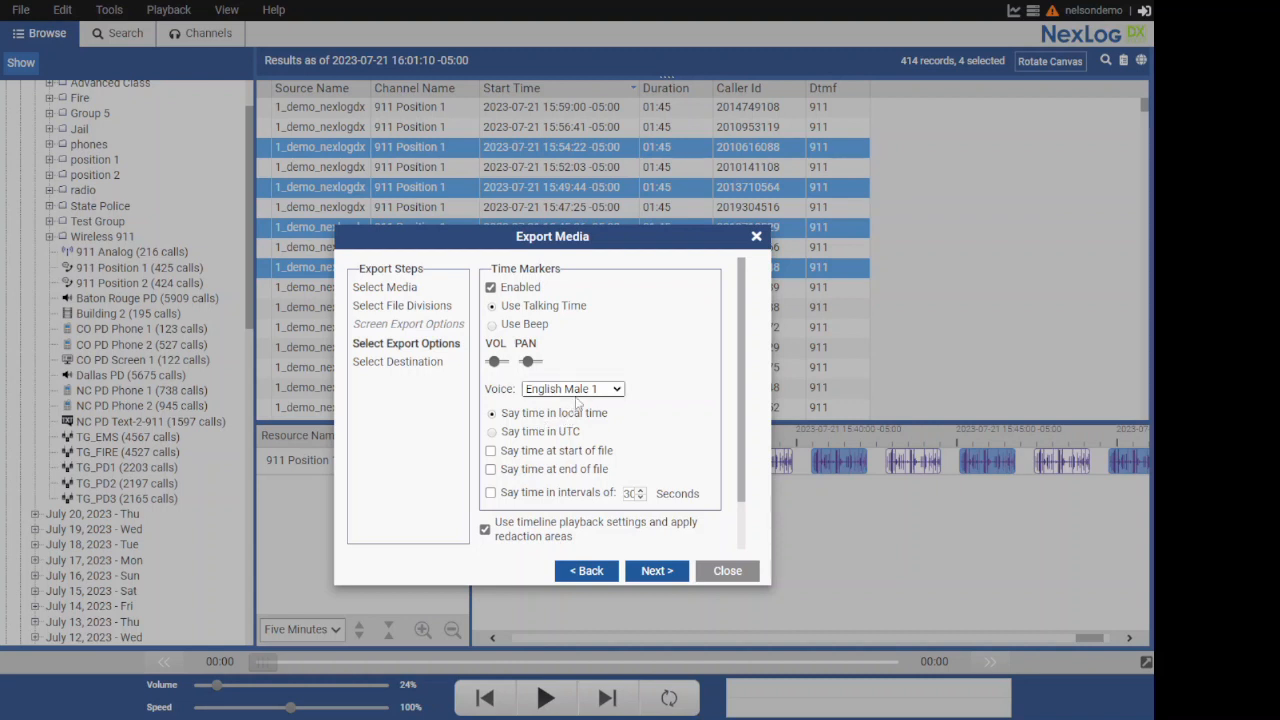
pyautogui.click(578, 392)
pyautogui.click(580, 421)
pyautogui.click(492, 325)
pyautogui.click(492, 306)
pyautogui.moveTo(497, 367); pyautogui.dragTo(531, 367)
pyautogui.click(562, 390)
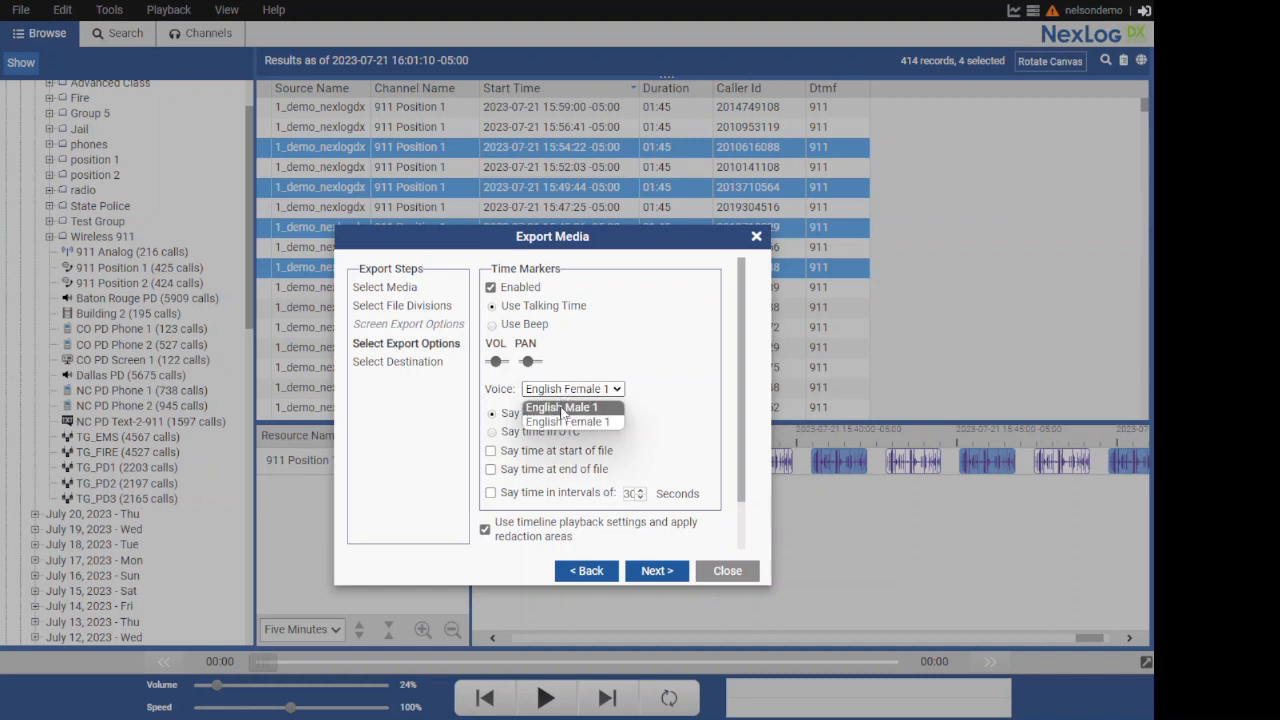
pyautogui.click(561, 407)
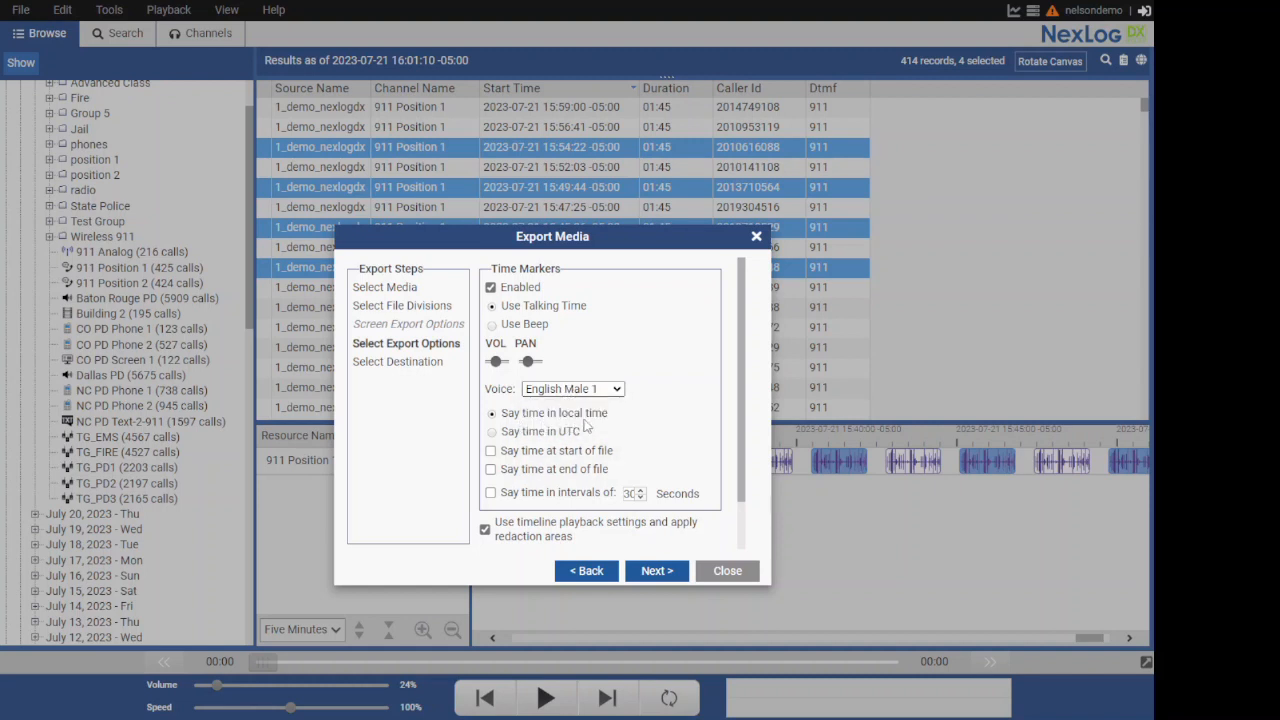
# Step: Have the time markers announce local time at the start of each file only, without end-of-file or interval announcements
pyautogui.click(544, 436)
pyautogui.click(508, 418)
pyautogui.click(491, 453)
pyautogui.click(491, 470)
pyautogui.click(491, 493)
pyautogui.click(490, 469)
pyautogui.click(490, 492)
# Step: Disable the timeline playback and redaction settings and the export of audio annotations
pyautogui.scroll(-1, 538, 477)
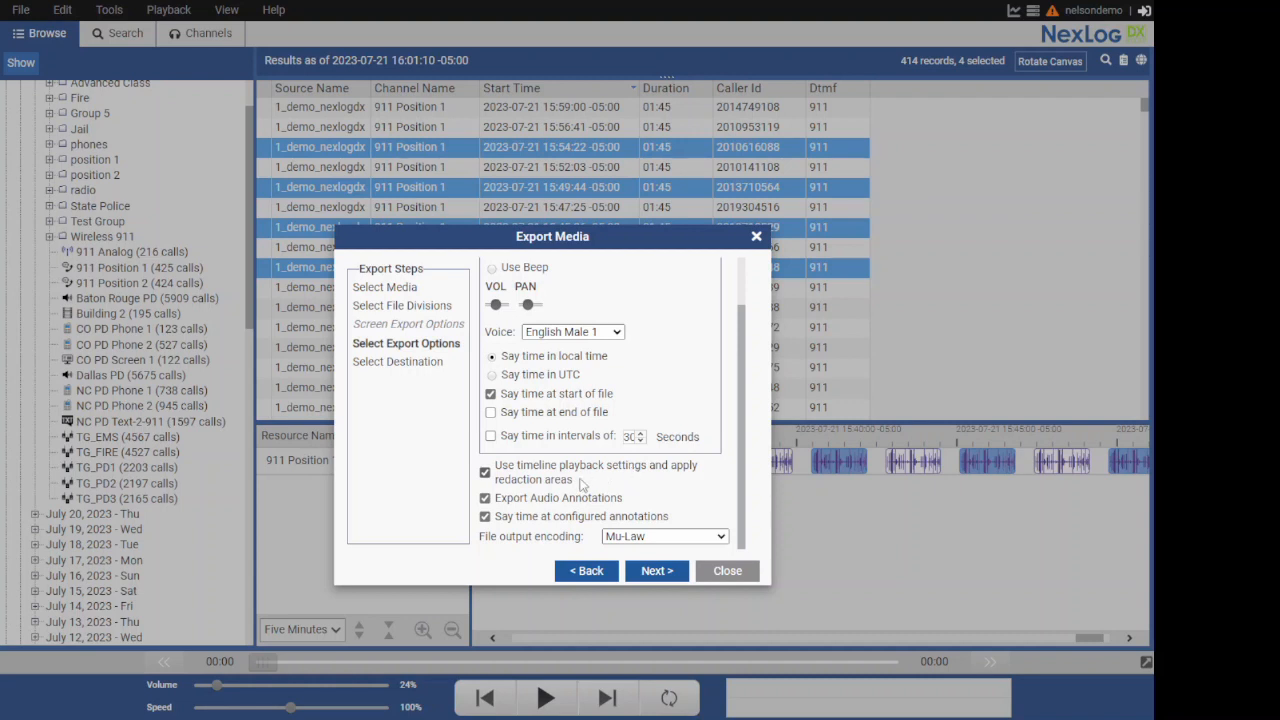
pyautogui.click(485, 473)
pyautogui.click(486, 499)
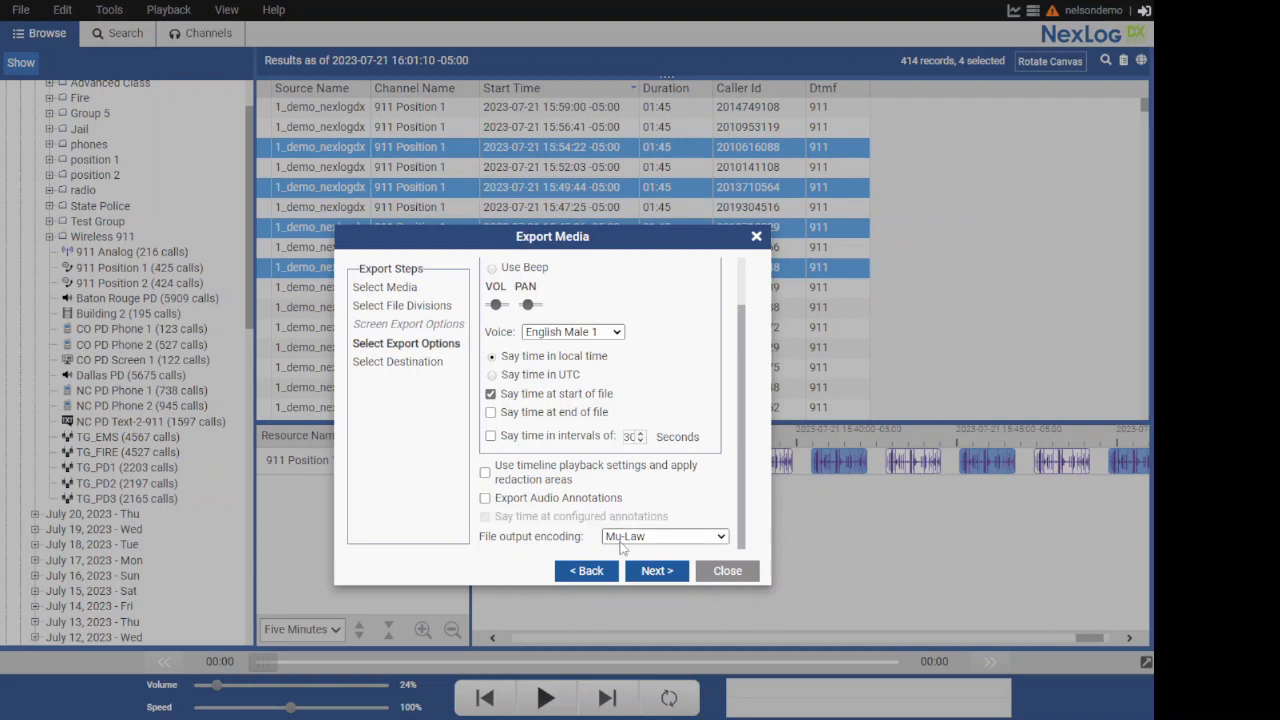
# Step: Set the file output encoding to MP3
pyautogui.click(629, 540)
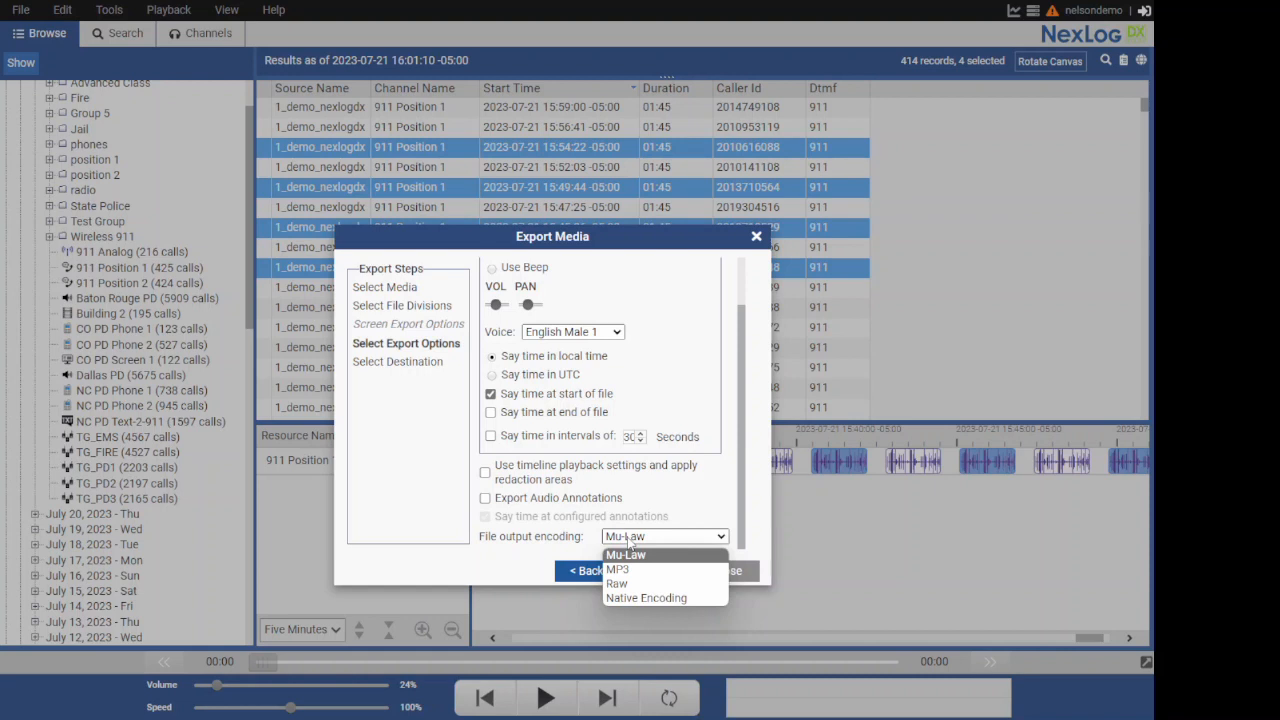
pyautogui.click(634, 540)
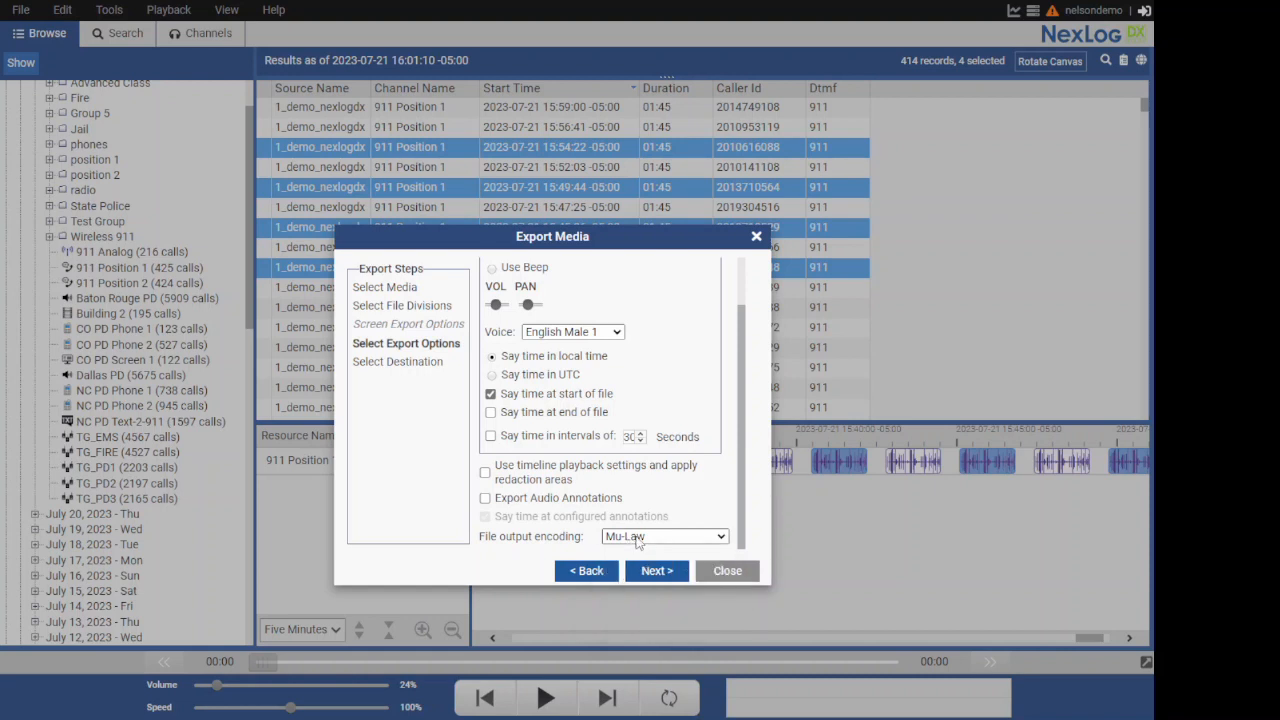
pyautogui.click(636, 540)
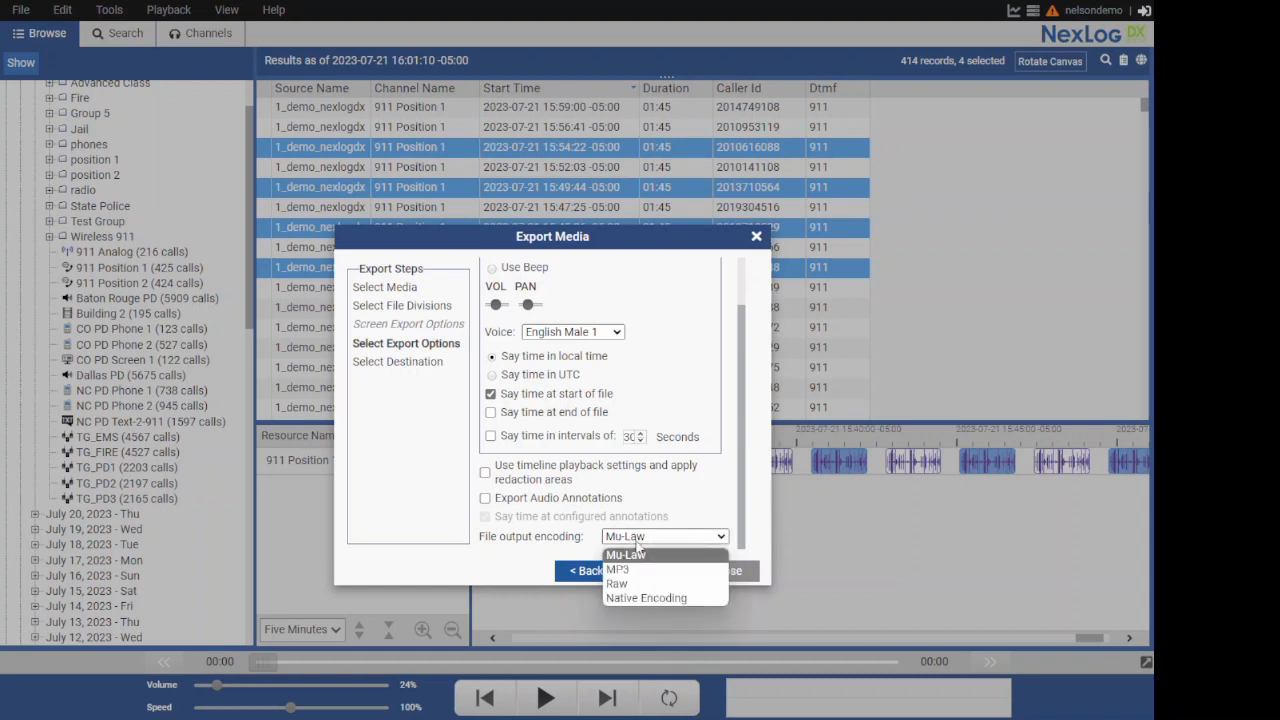
pyautogui.click(633, 570)
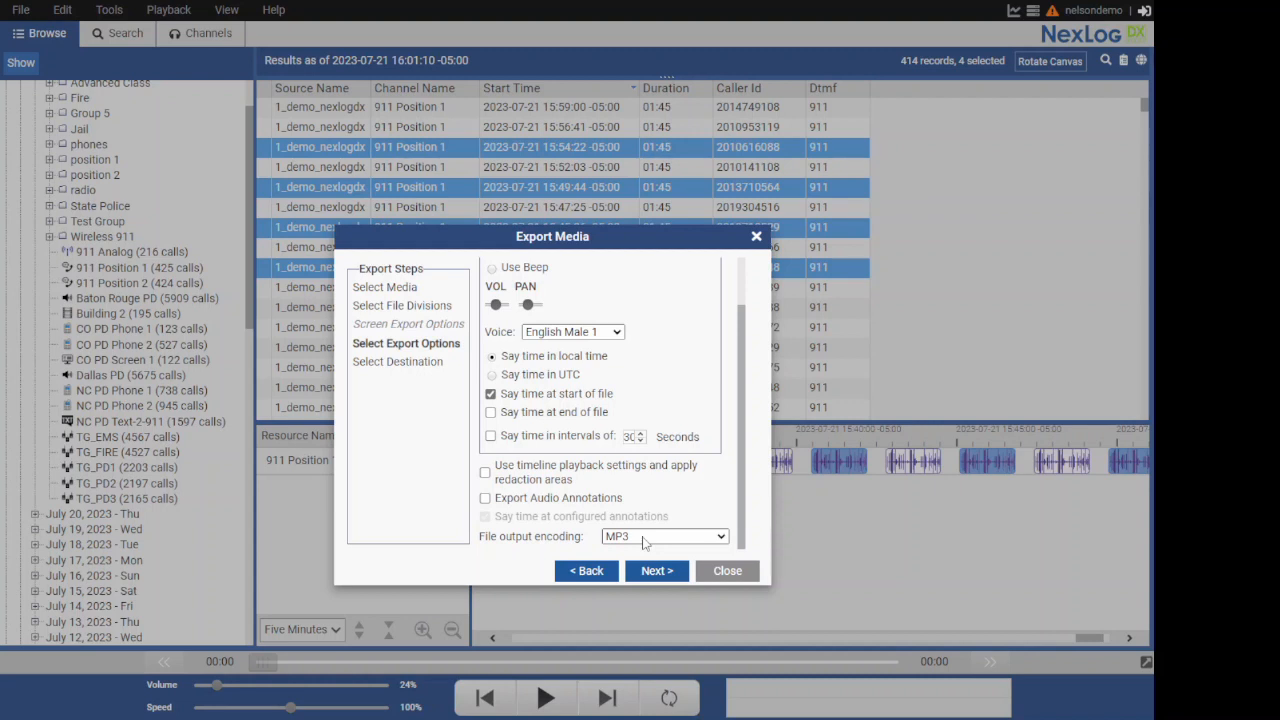
# Step: Set the file output encoding of the export to Mu-Law
pyautogui.click(645, 540)
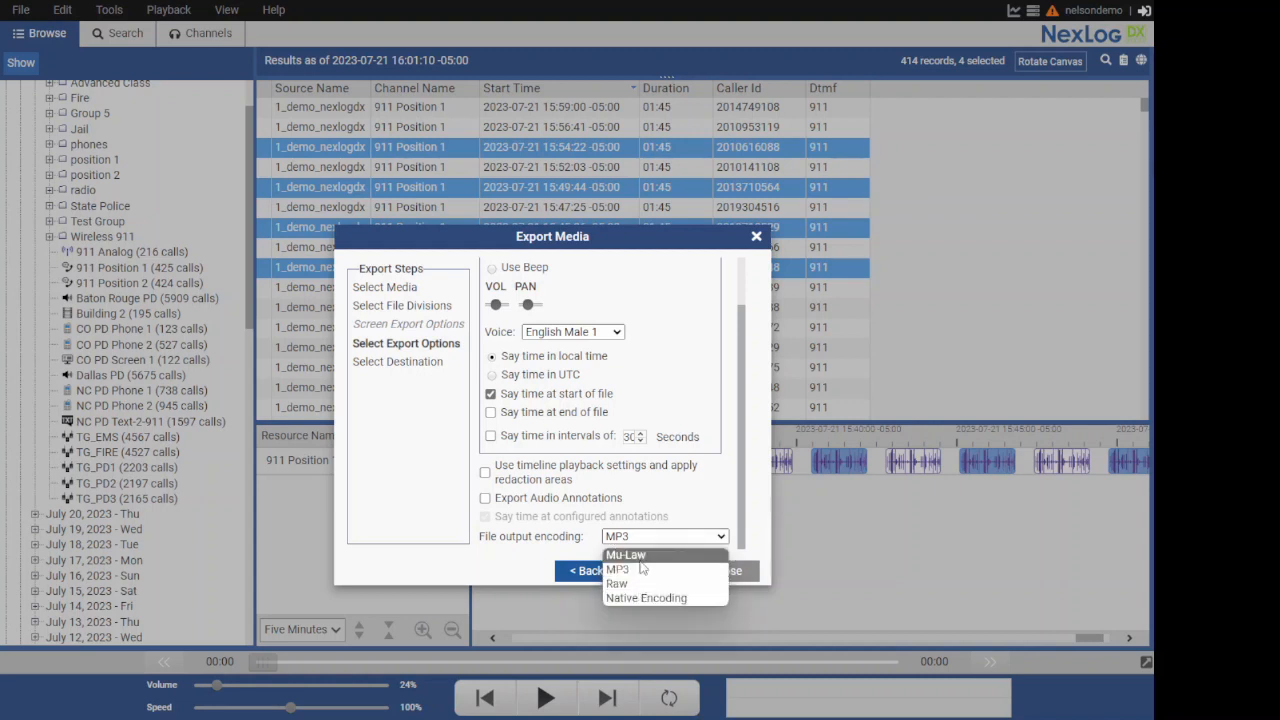
pyautogui.click(638, 556)
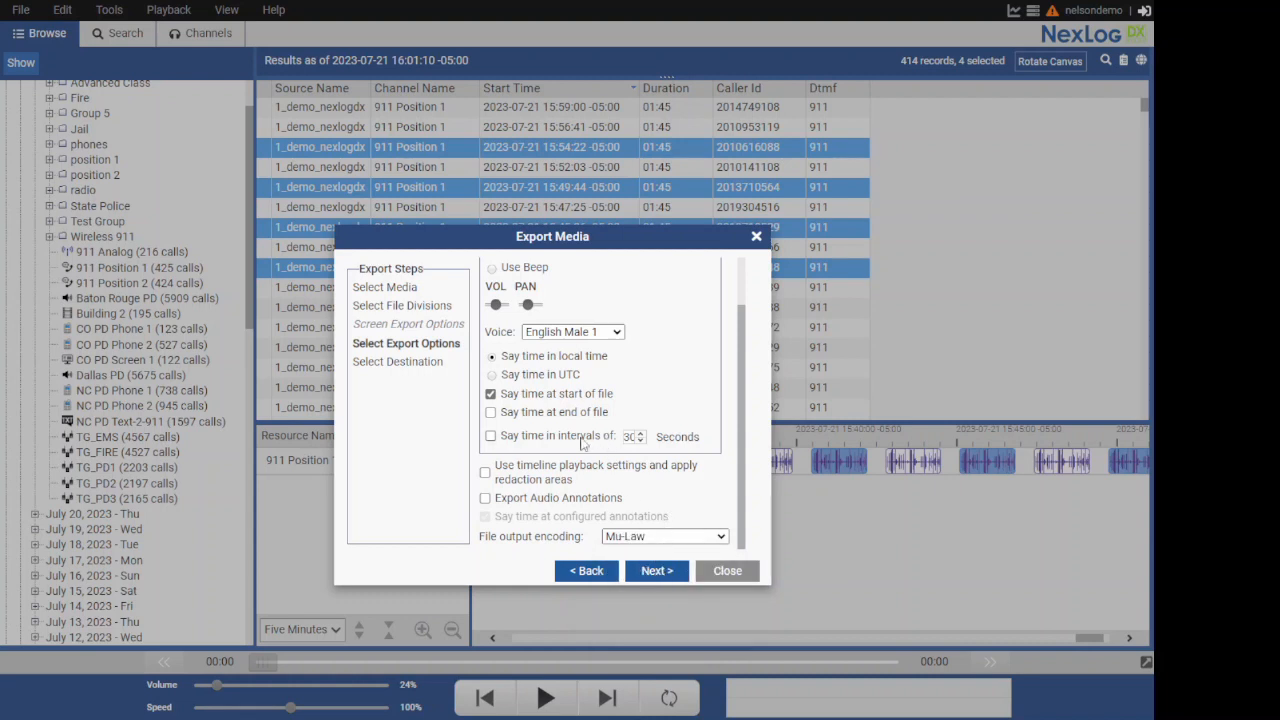
pyautogui.scroll(1, 585, 431)
pyautogui.scroll(-1, 606, 467)
# Step: Proceed to the destination settings and name the export file training
pyautogui.click(658, 572)
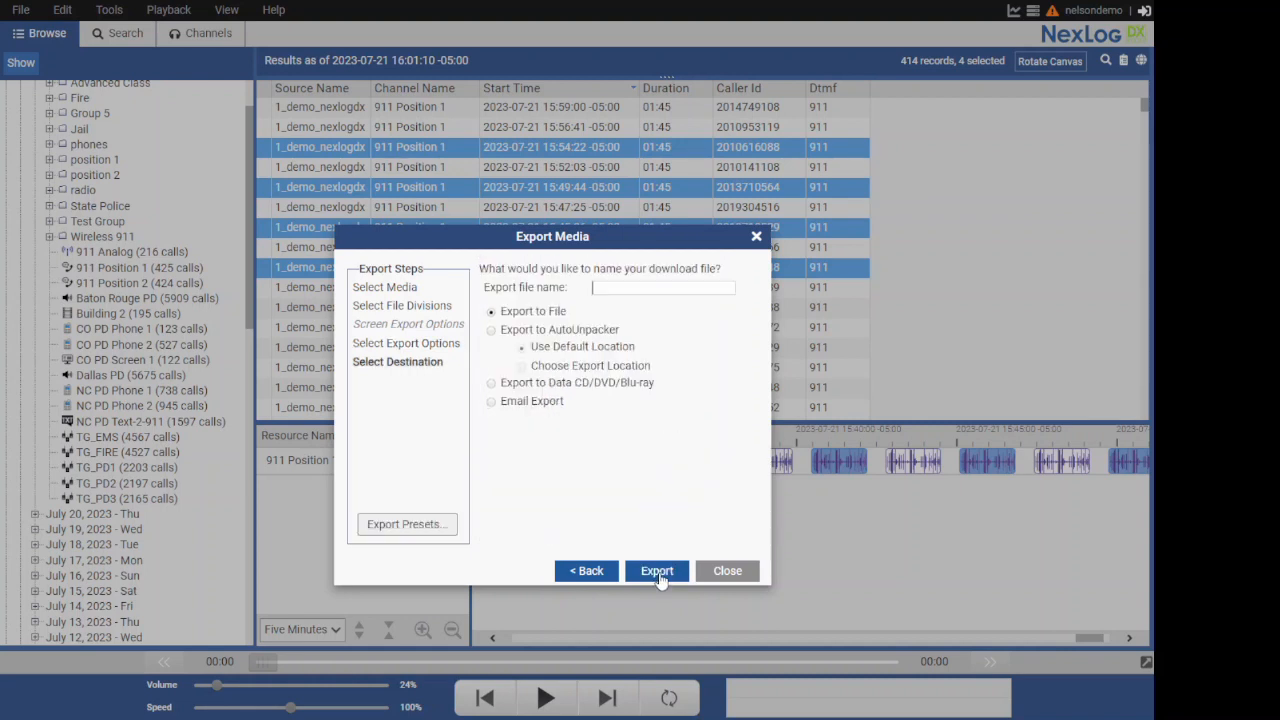
pyautogui.click(624, 286)
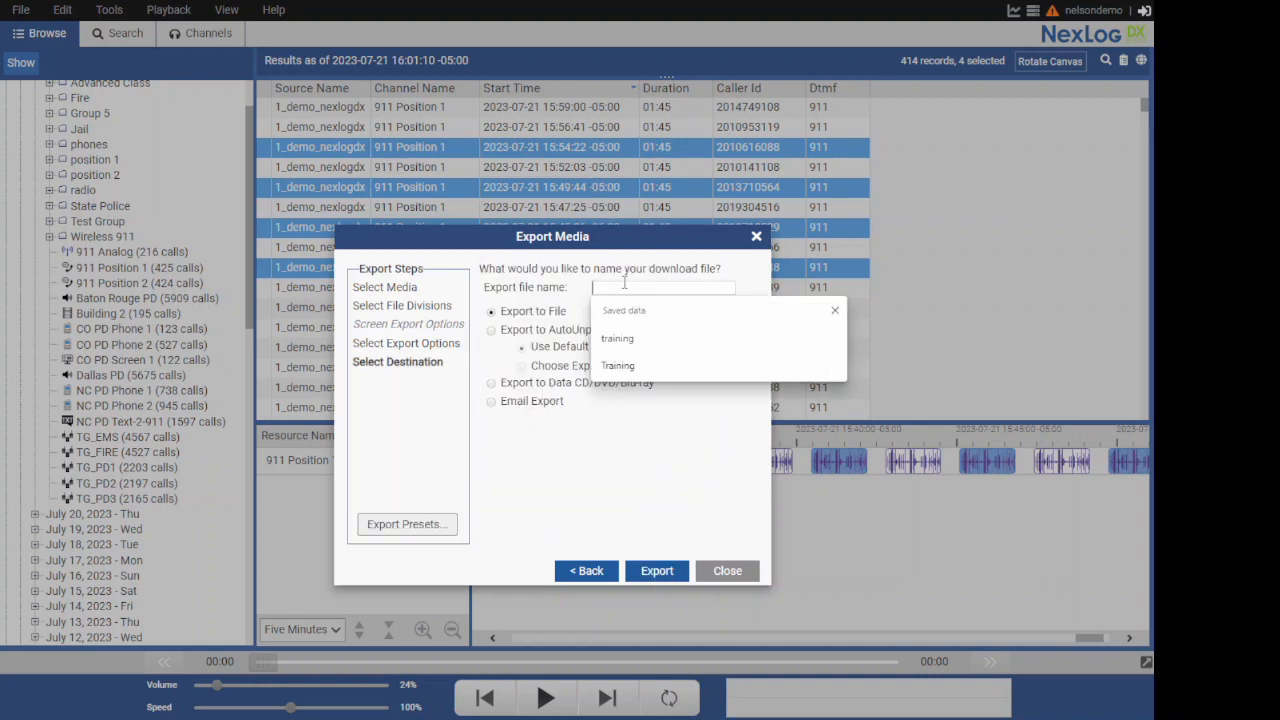
pyautogui.click(626, 338)
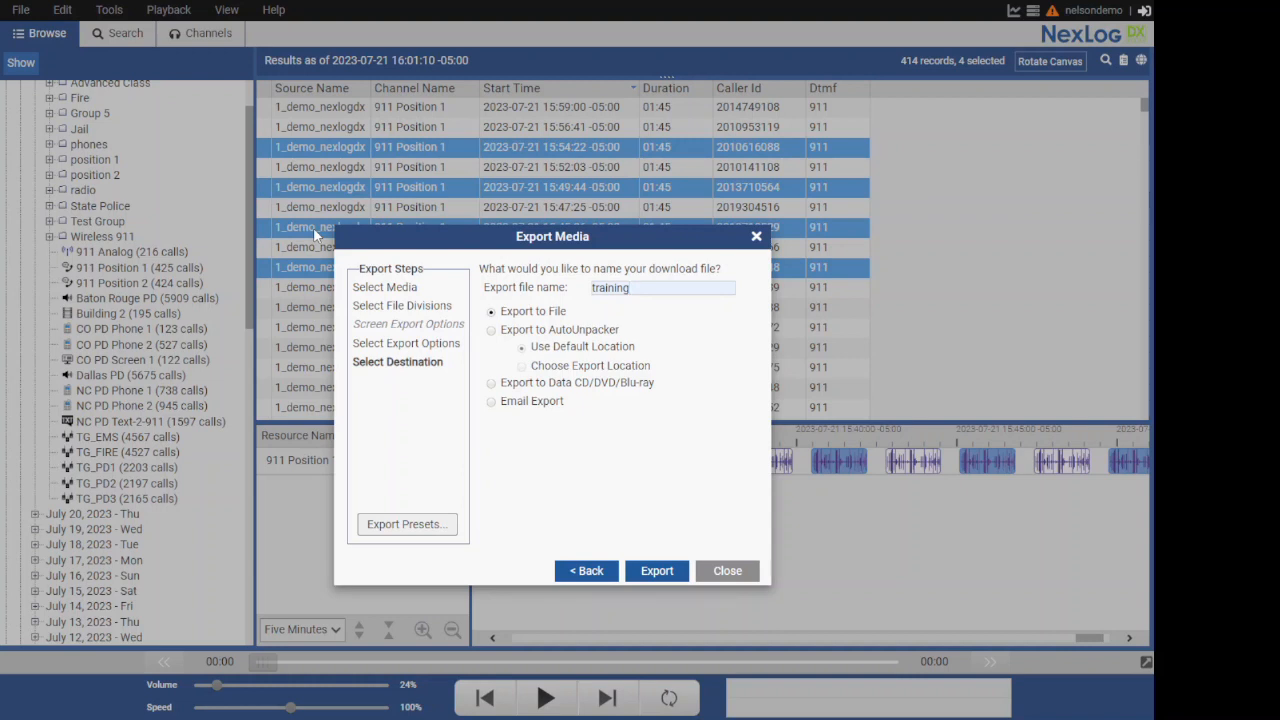
# Step: Try the AutoUnpacker destination with a chosen location, the data CD/DVD/Blu-ray destination and the email export
pyautogui.click(491, 330)
pyautogui.click(524, 367)
pyautogui.click(491, 383)
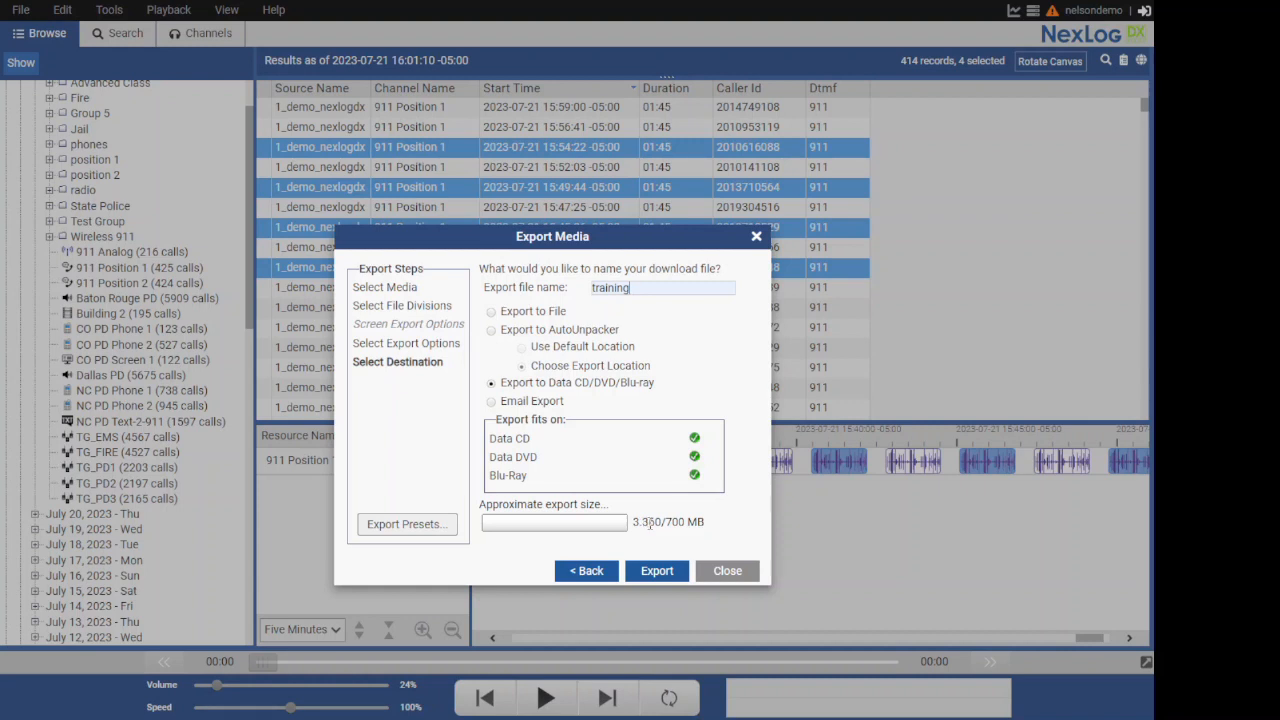
pyautogui.click(518, 403)
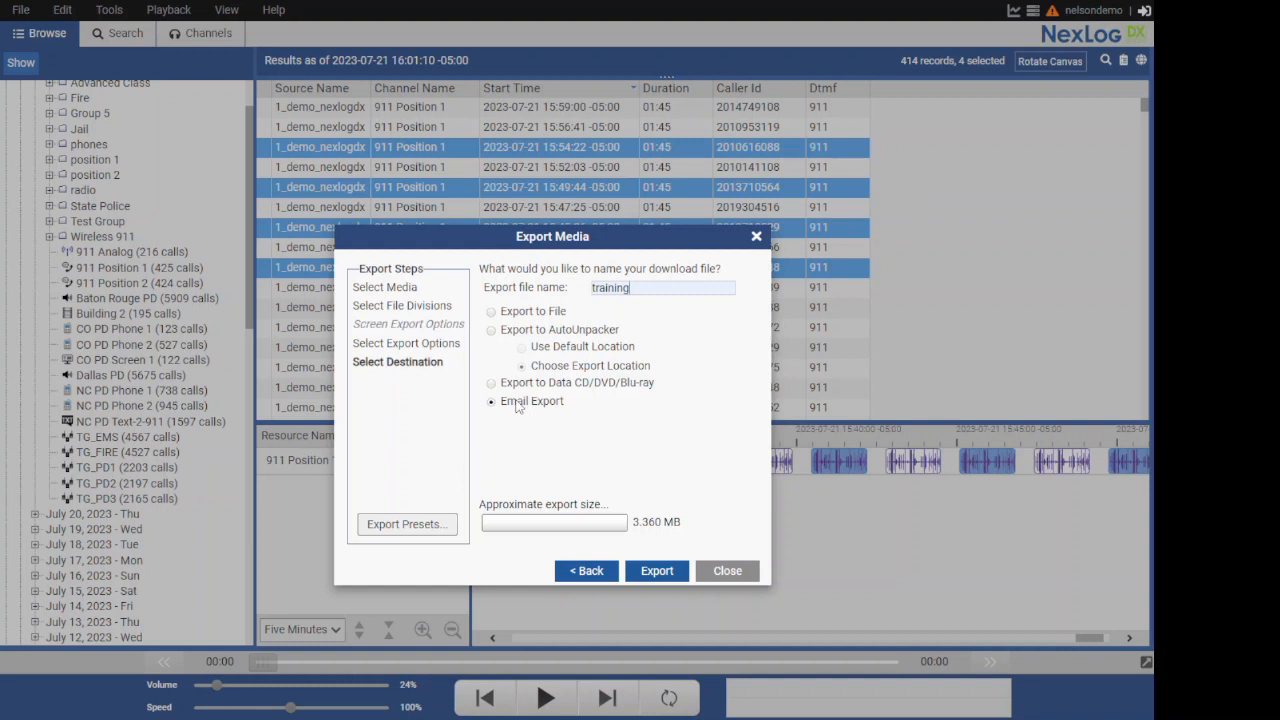
# Step: Export the four calls to a file and open the downloaded training.zip archive
pyautogui.click(530, 313)
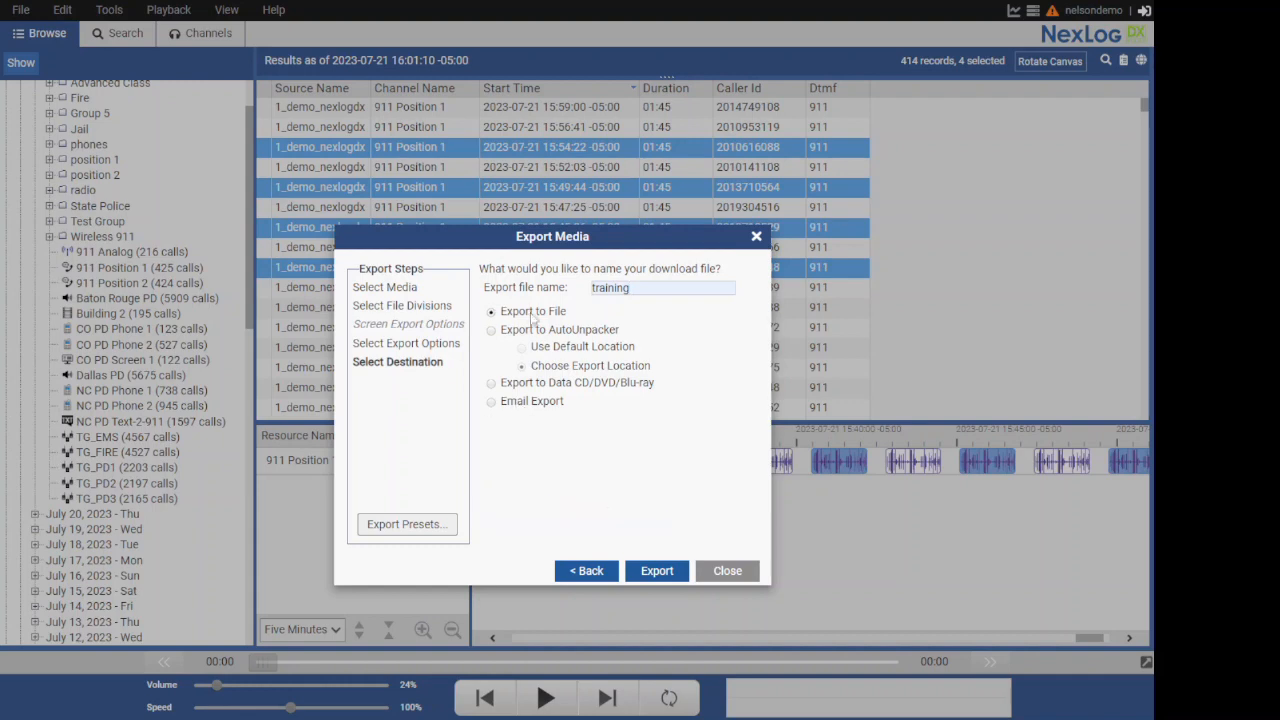
pyautogui.click(658, 571)
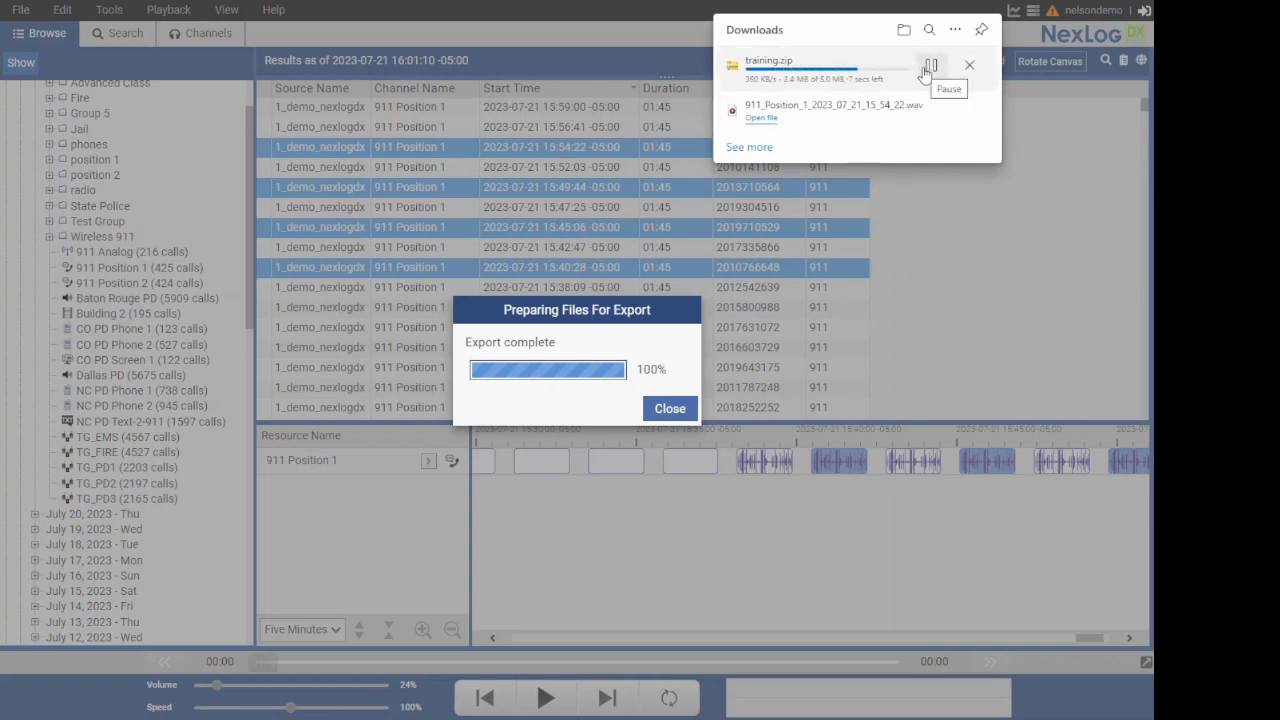
pyautogui.click(930, 69)
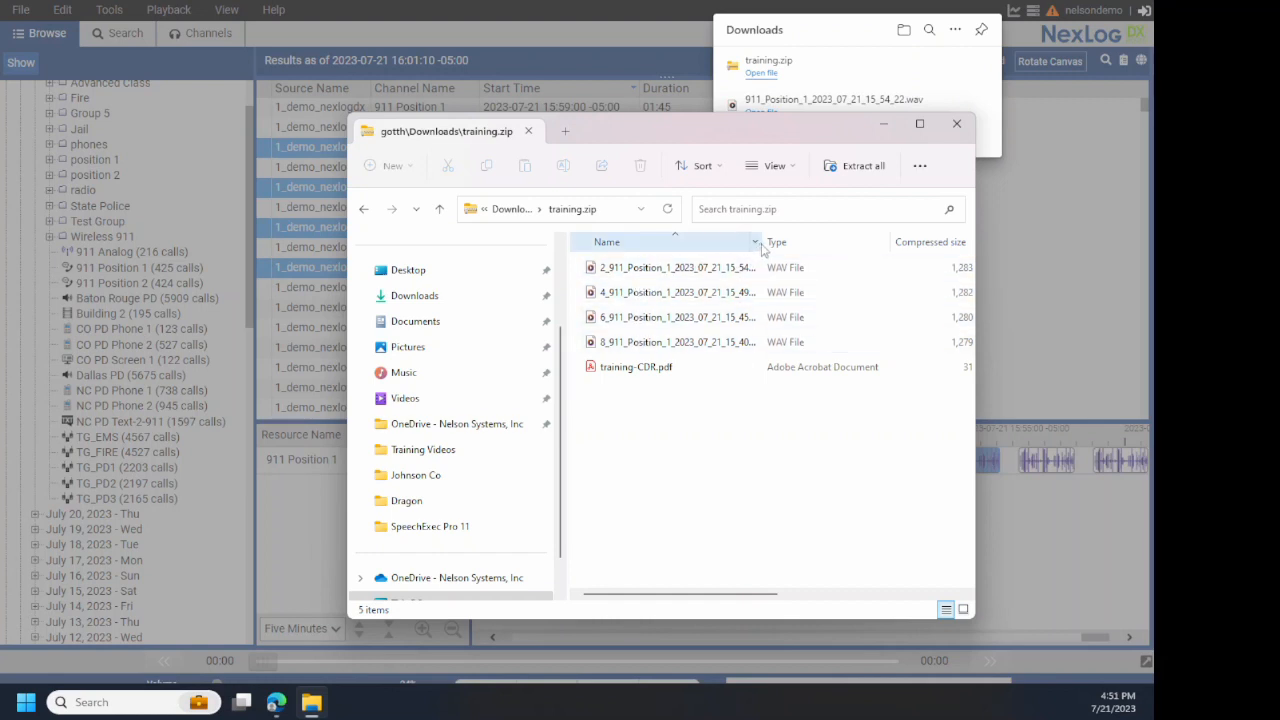
# Step: Widen the Name column in the archive to read the full names of the exported WAV files
pyautogui.moveTo(760, 242); pyautogui.dragTo(900, 242)
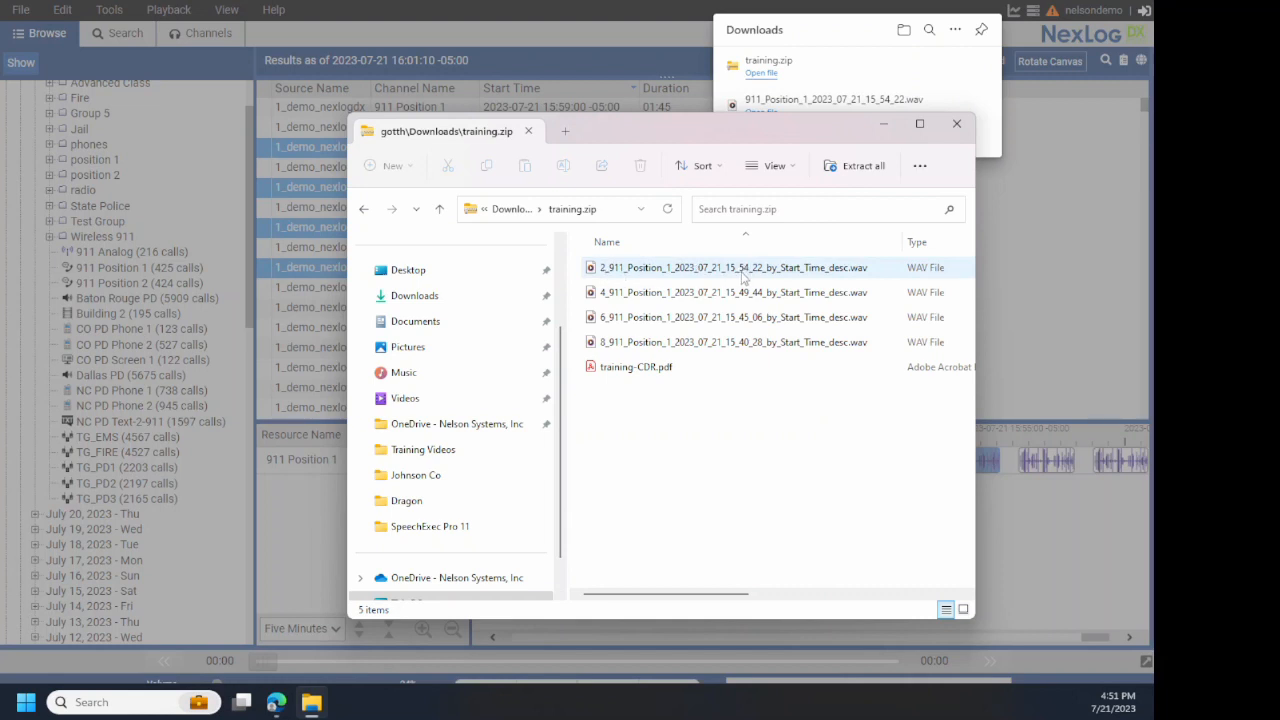
pyautogui.click(636, 343)
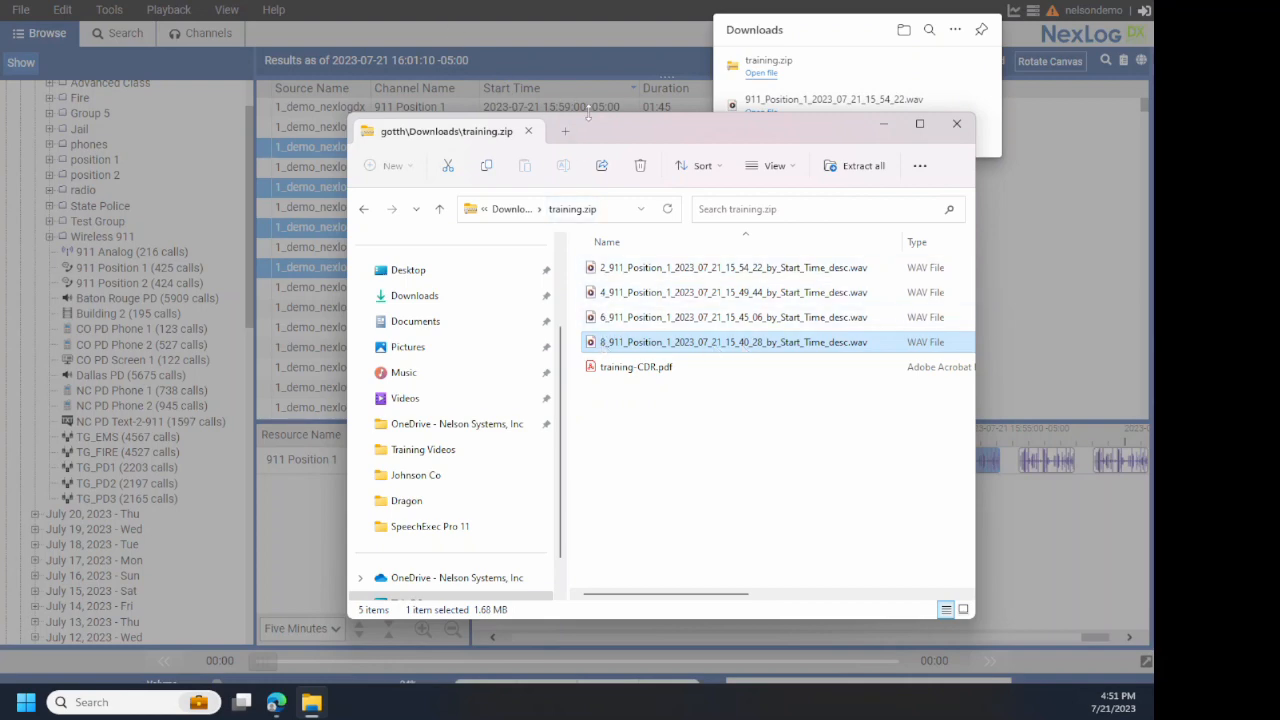
pyautogui.moveTo(598, 133); pyautogui.dragTo(773, 131)
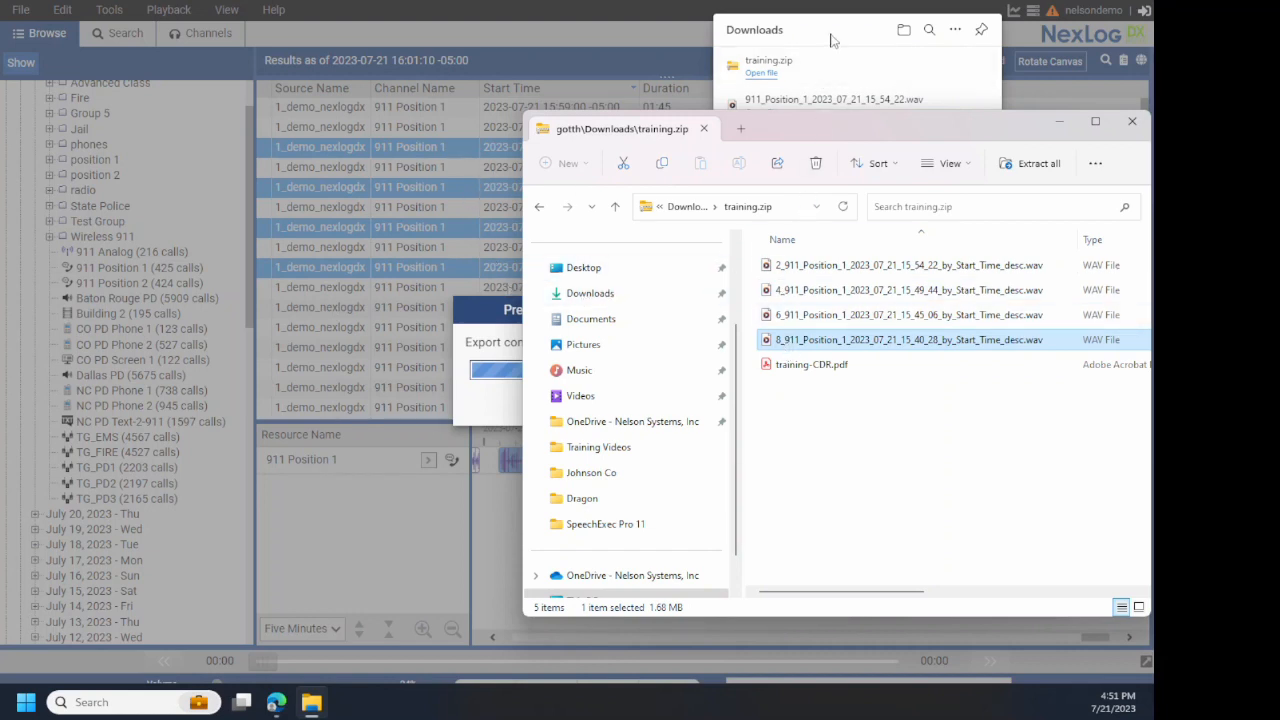
pyautogui.moveTo(849, 137); pyautogui.dragTo(571, 149)
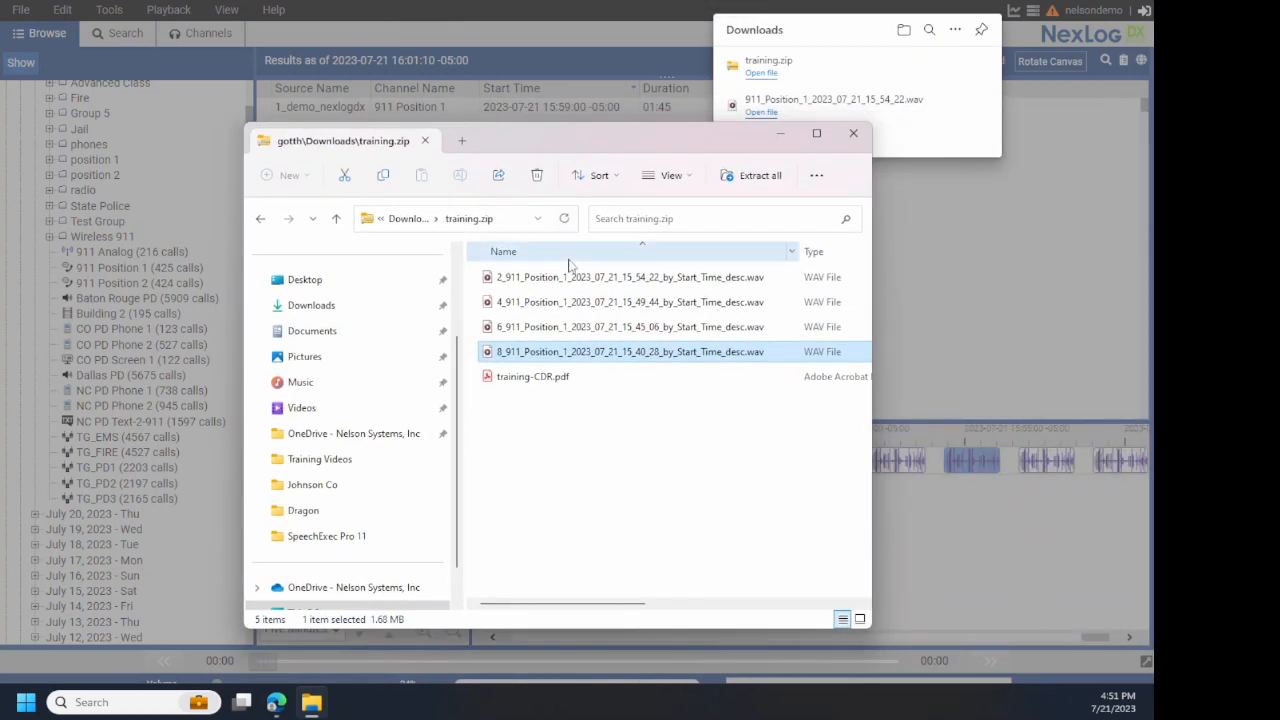
# Step: Open training-CDR.pdf from the archive and enlarge it to examine the listing of exported calls
pyautogui.click(532, 385)
pyautogui.doubleClick(532, 385)
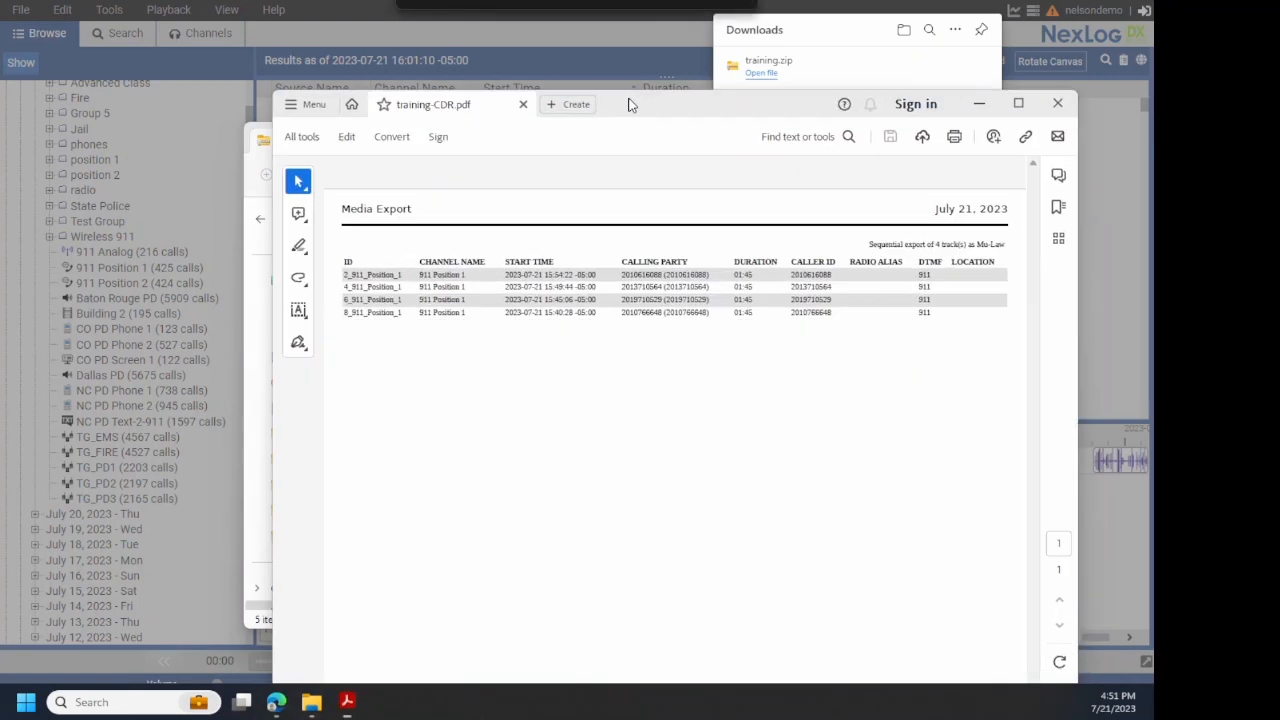
pyautogui.moveTo(630, 105); pyautogui.dragTo(552, 70)
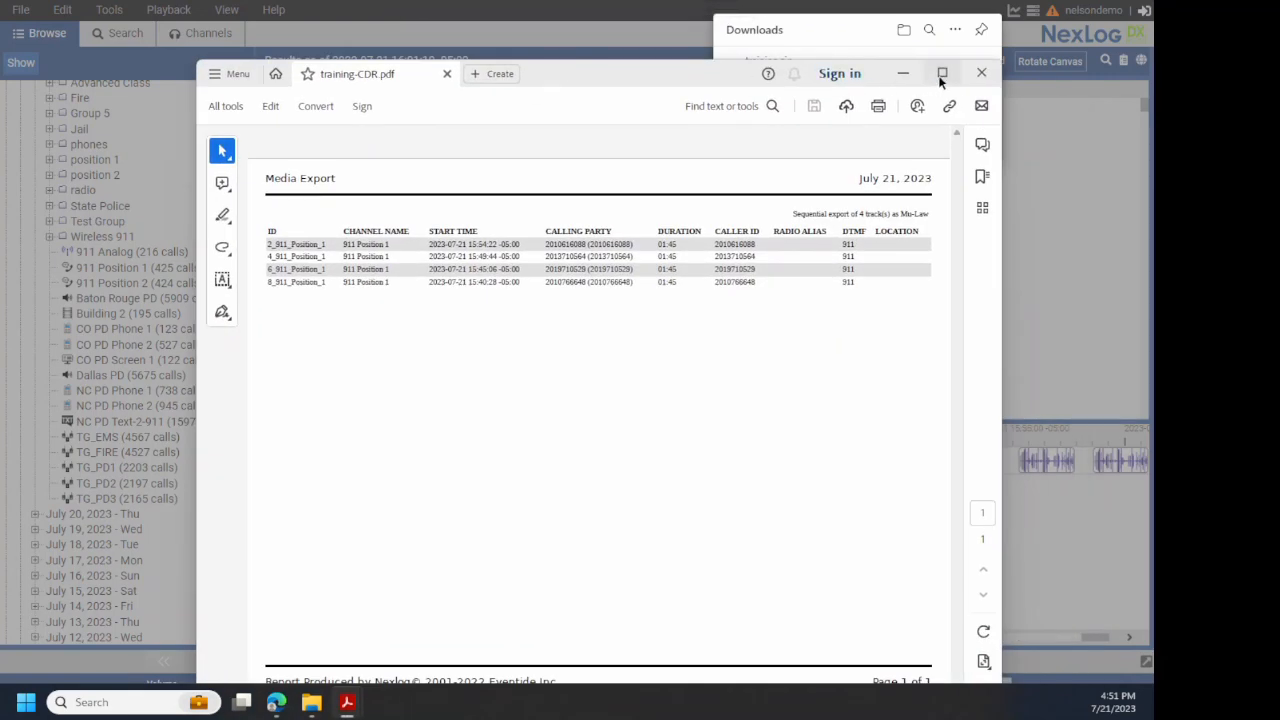
pyautogui.click(940, 70)
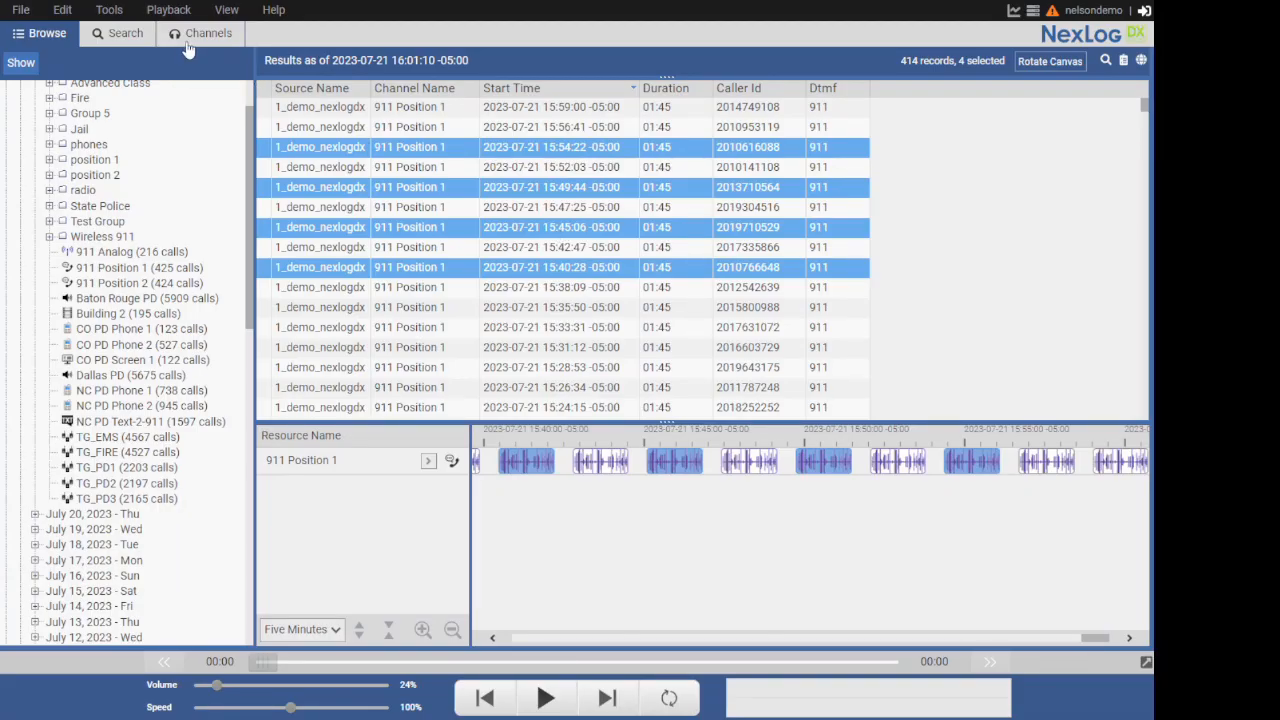
# Step: In the Search view, select the 911 Position 2 call from 15:50:15 together with five Baton Rouge PD recordings made between 15:50:38 and 15:51:37
pyautogui.click(126, 36)
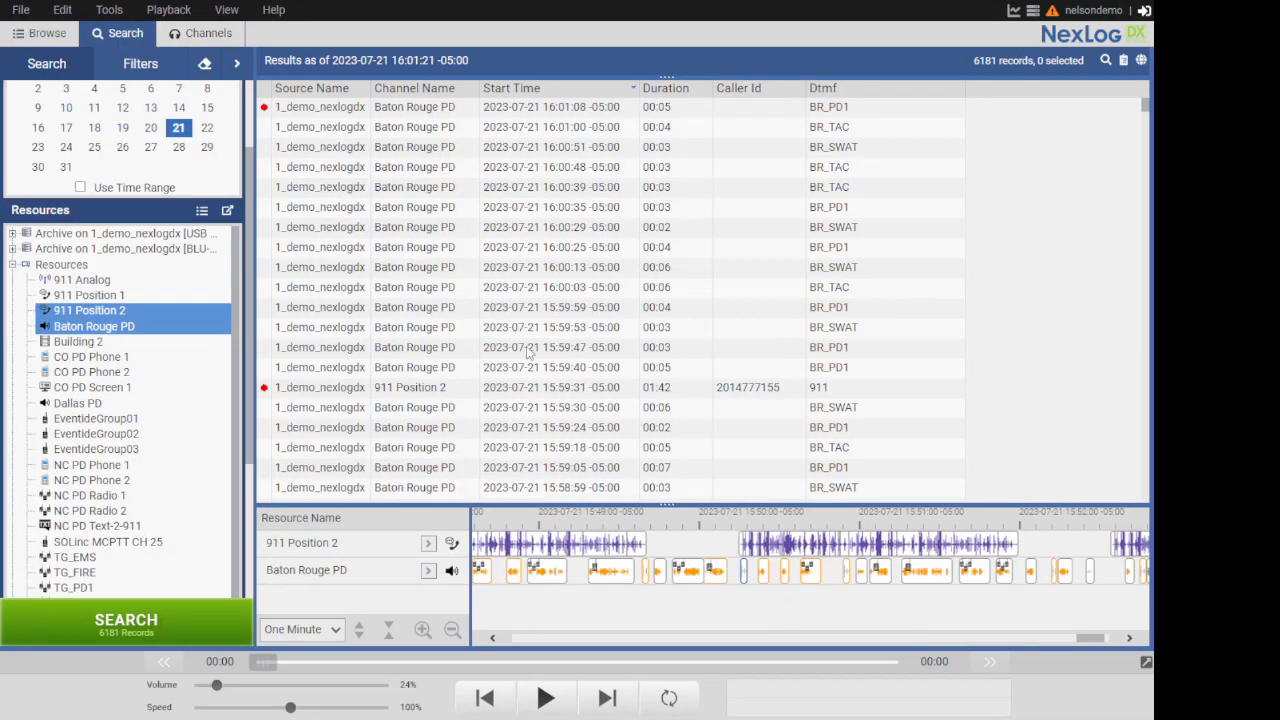
pyautogui.click(778, 544)
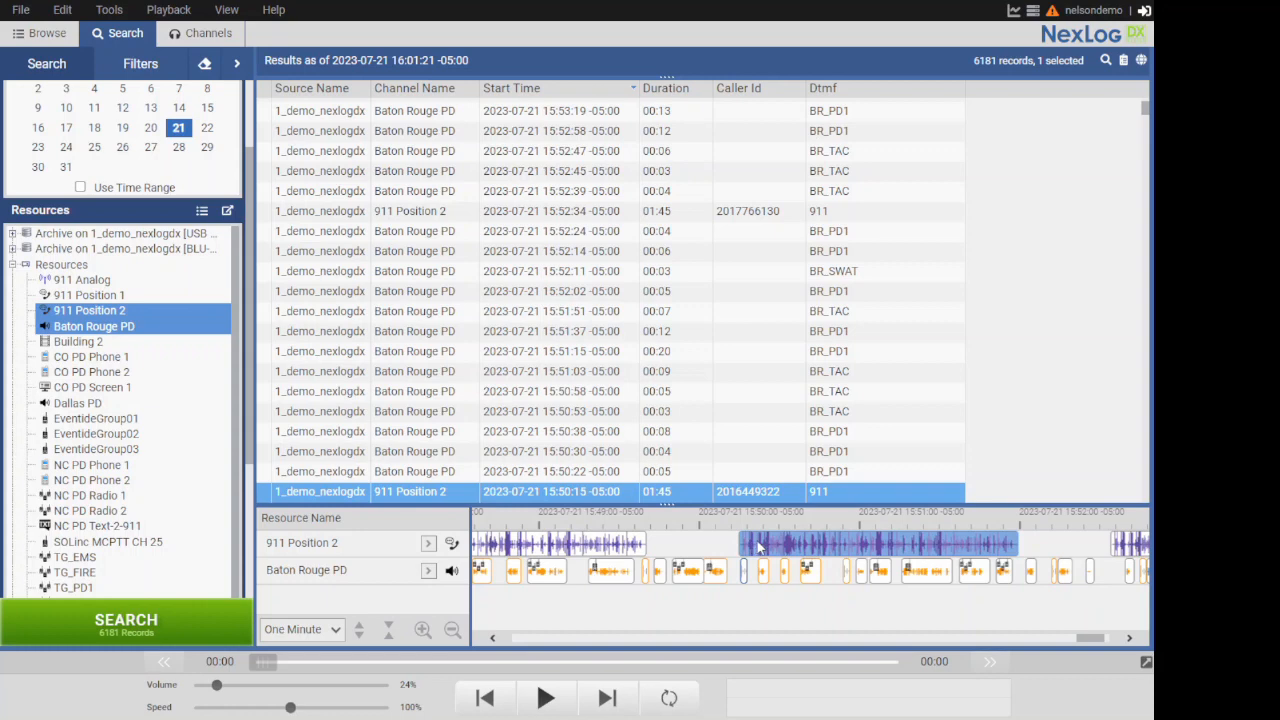
pyautogui.scroll(-3, 692, 432)
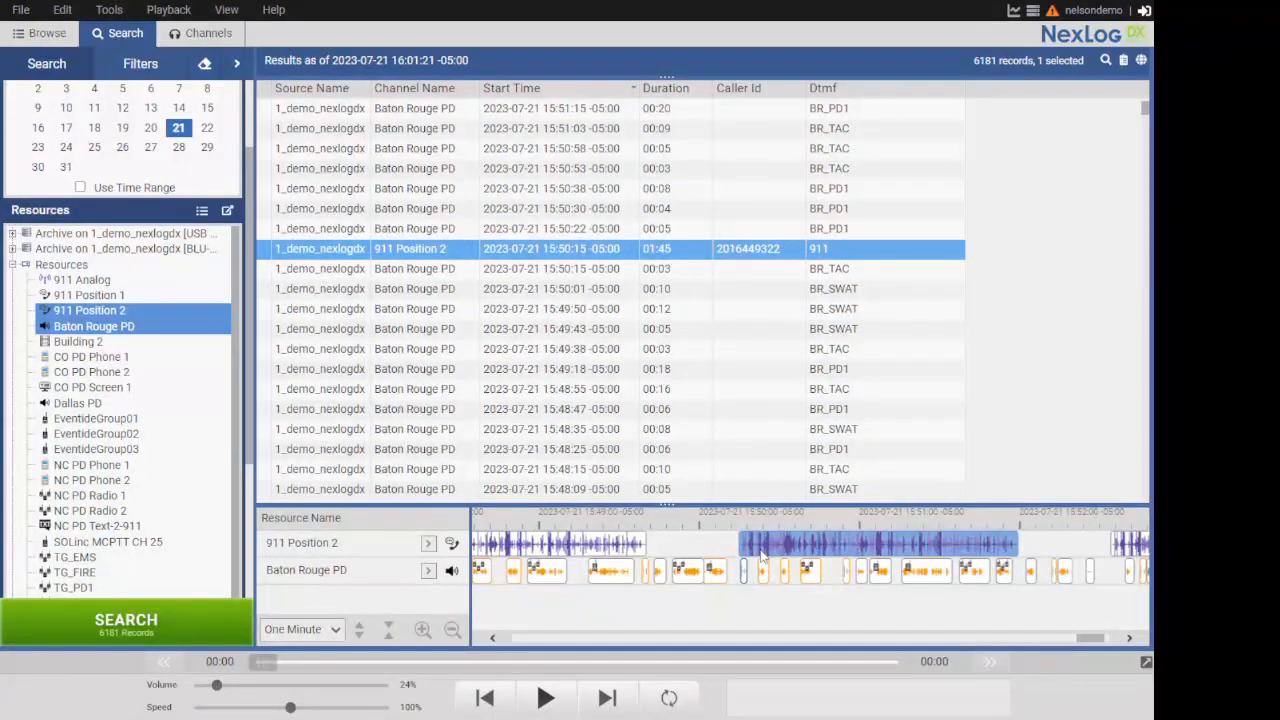
pyautogui.keyDown('ctrl'); pyautogui.click(810, 571); pyautogui.keyUp('ctrl')
pyautogui.keyDown('ctrl'); pyautogui.click(876, 571); pyautogui.keyUp('ctrl')
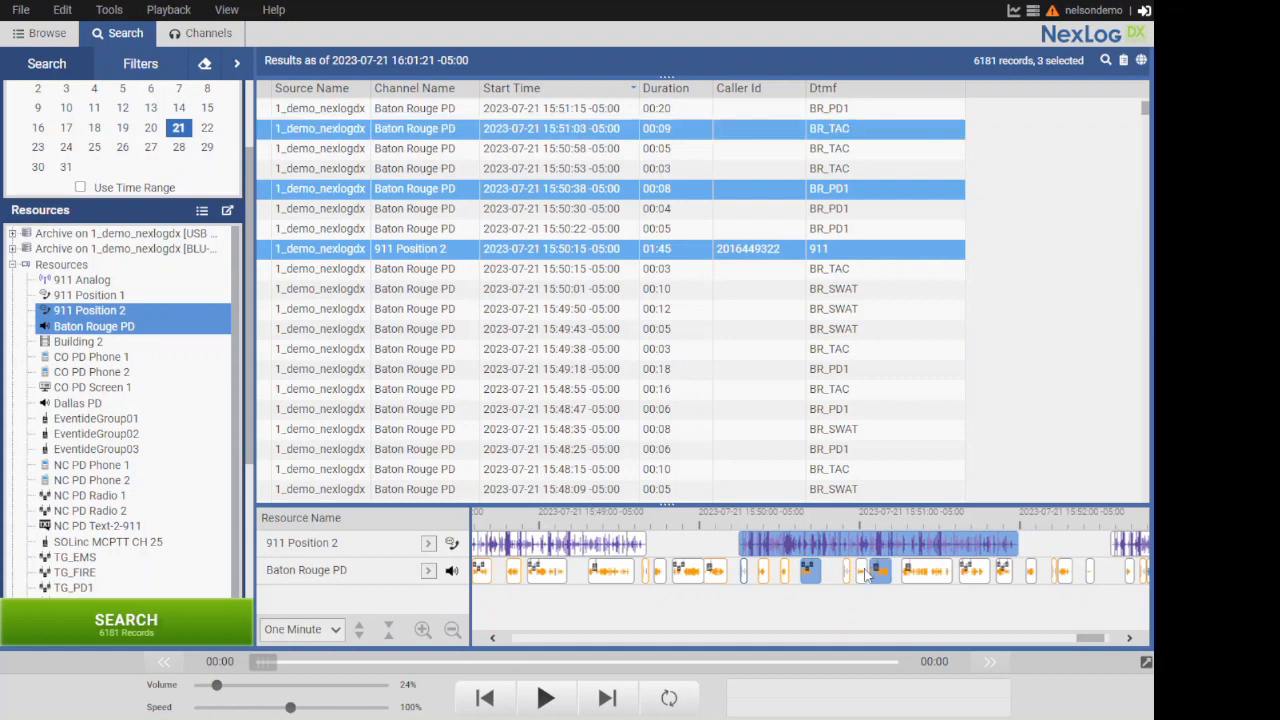
pyautogui.keyDown('ctrl'); pyautogui.click(864, 571); pyautogui.keyUp('ctrl')
pyautogui.keyDown('ctrl'); pyautogui.click(918, 571); pyautogui.keyUp('ctrl')
pyautogui.keyDown('ctrl'); pyautogui.click(972, 571); pyautogui.keyUp('ctrl')
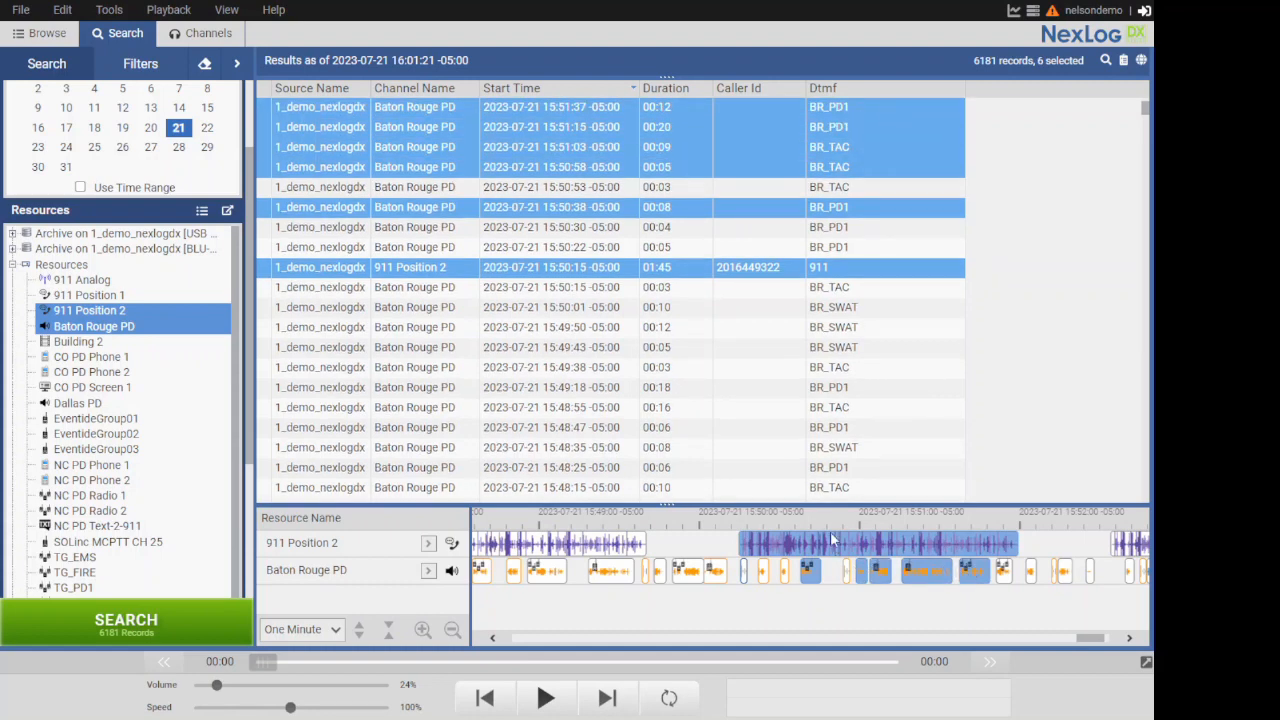
# Step: Sort the records by start time in ascending order and review the selected recordings
pyautogui.scroll(2, 567, 211)
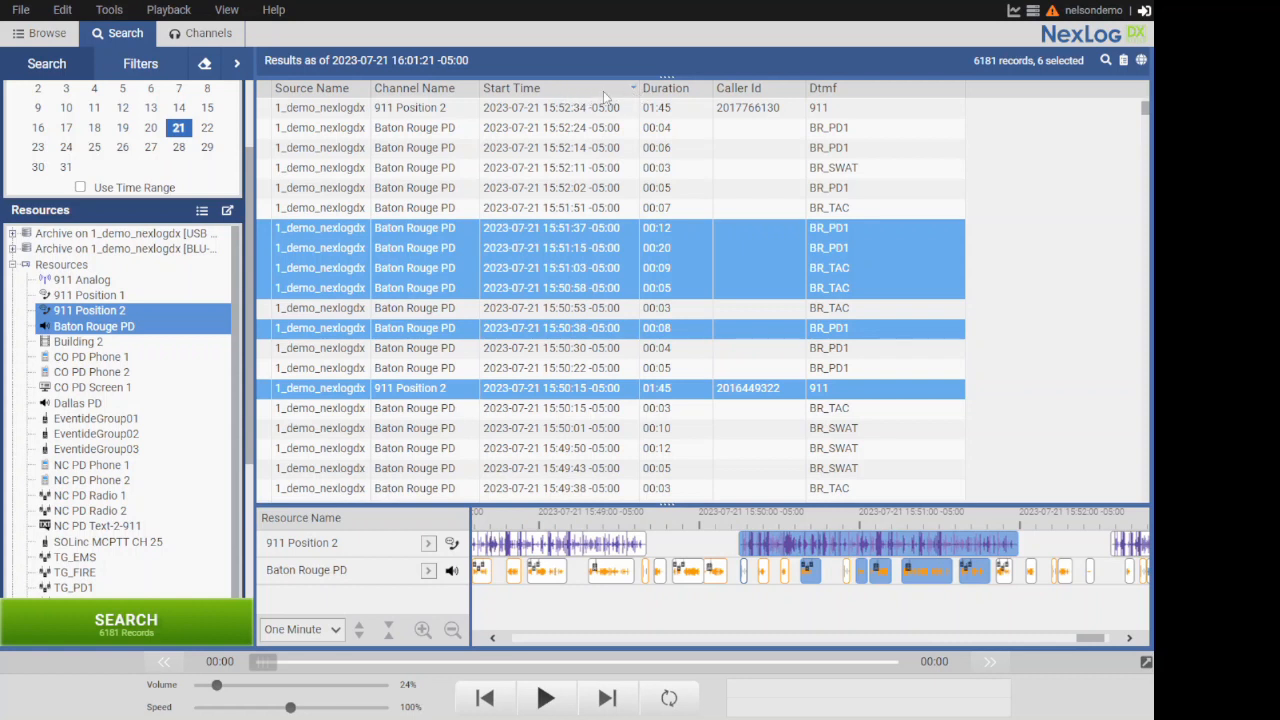
pyautogui.click(603, 91)
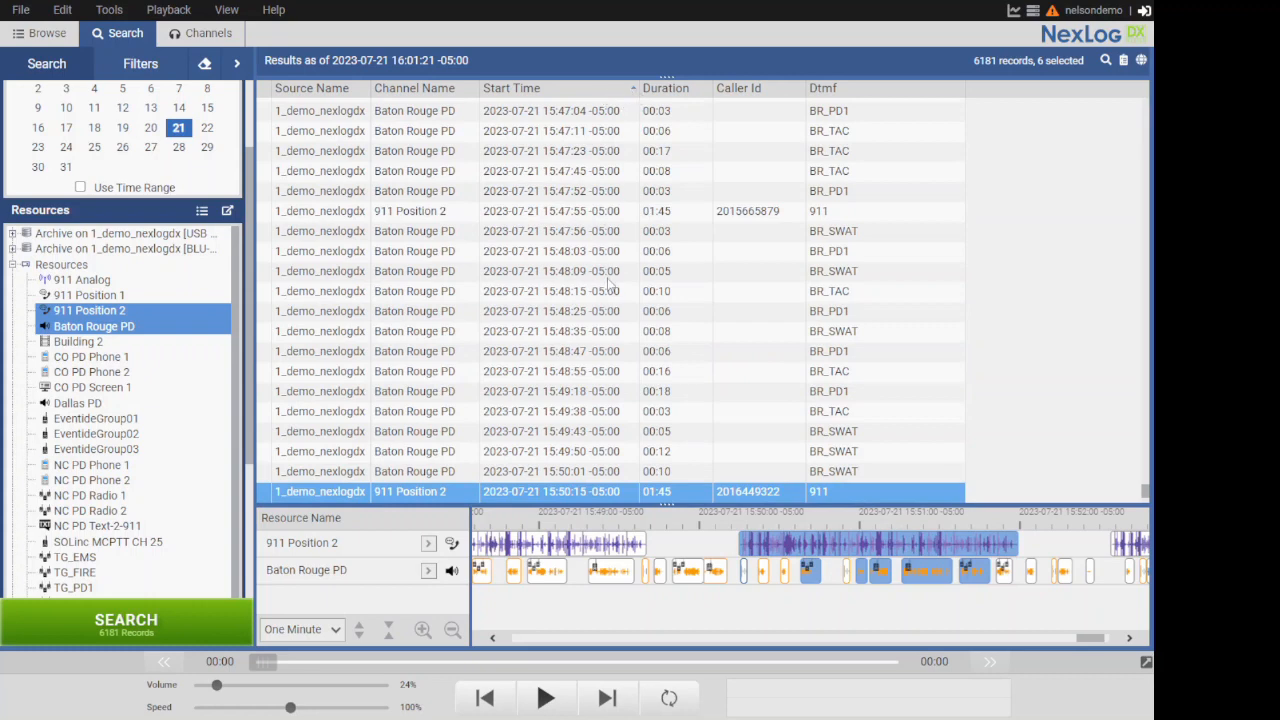
pyautogui.scroll(-4, 607, 280)
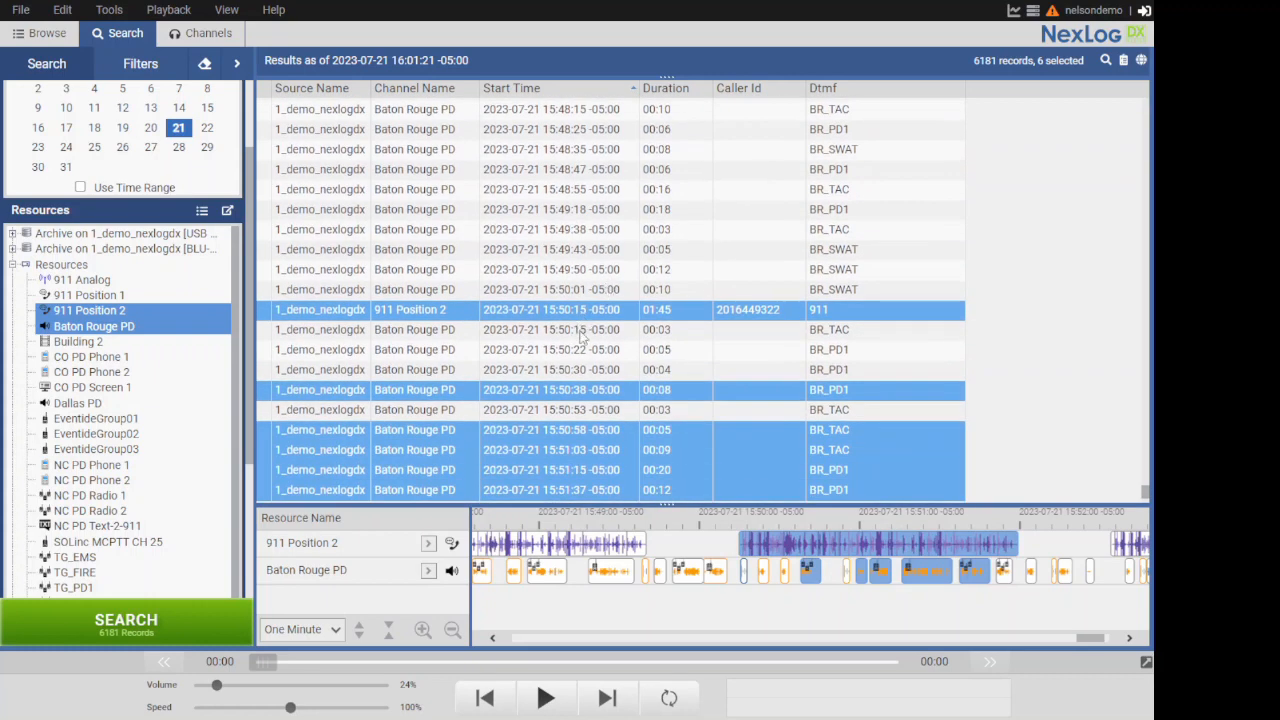
pyautogui.scroll(-2, 580, 330)
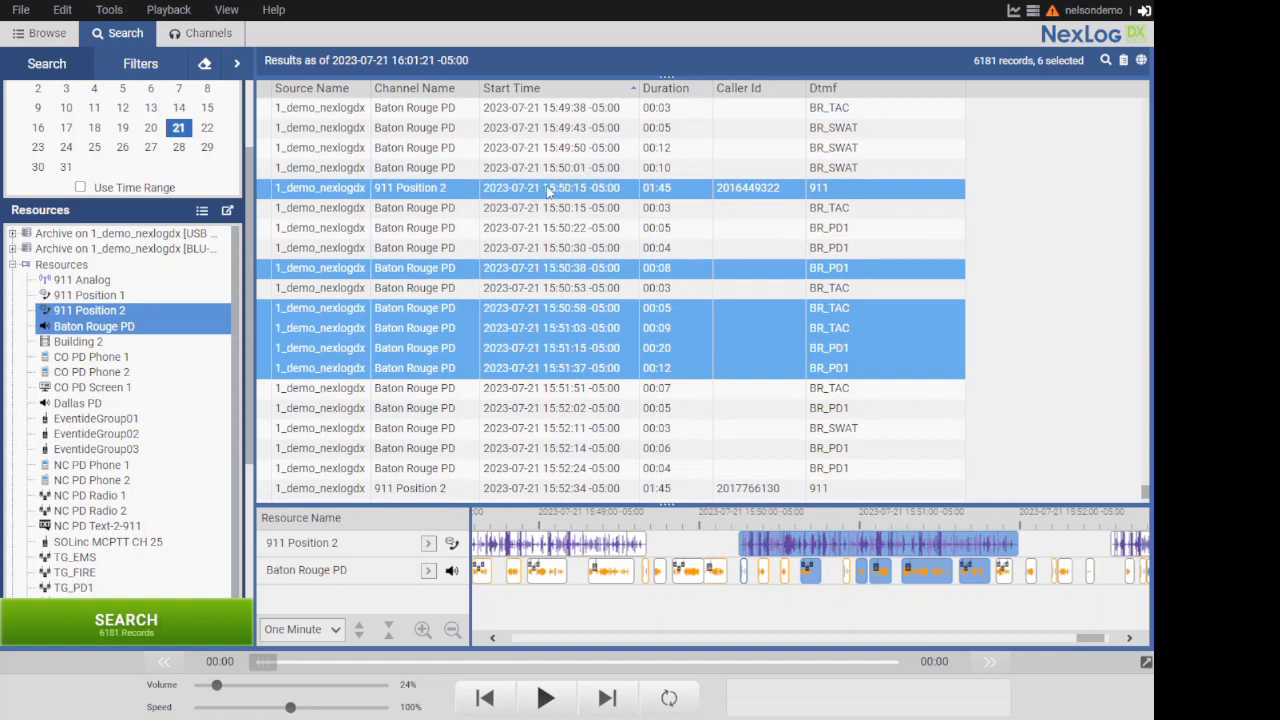
# Step: Start an export of only the six selected recordings, with the text listing turned off
pyautogui.rightClick(496, 315)
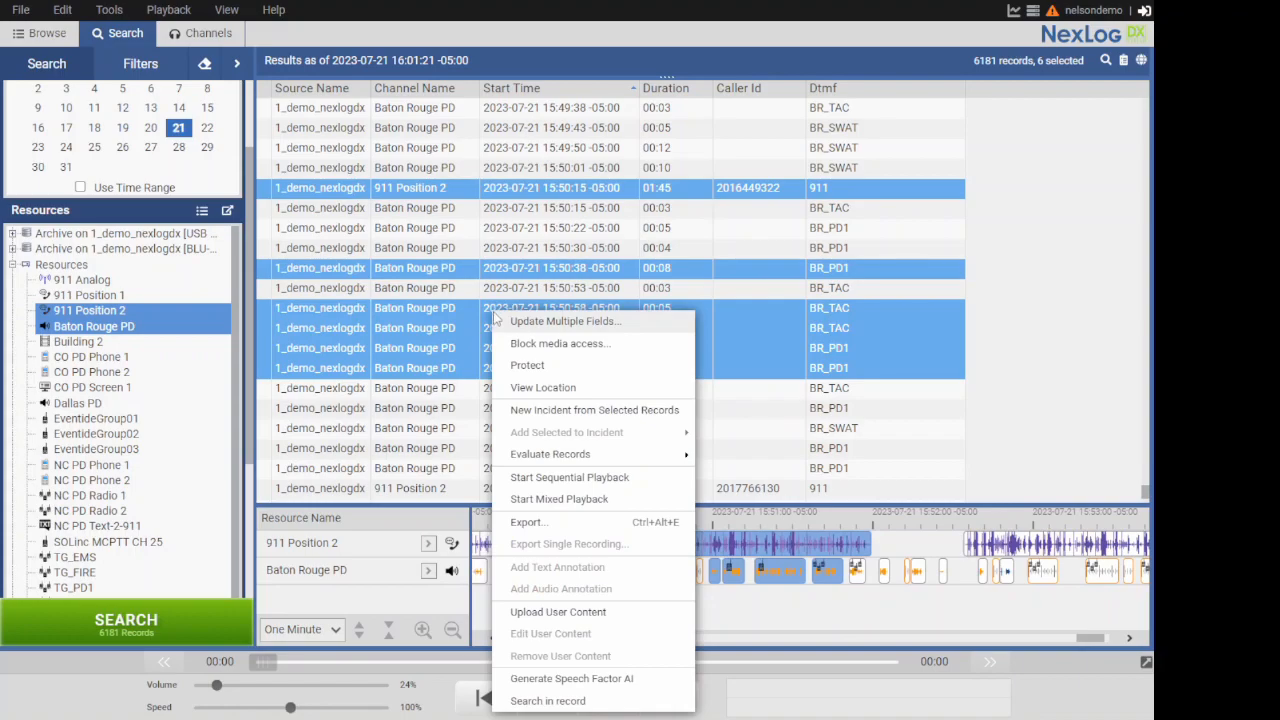
pyautogui.click(527, 522)
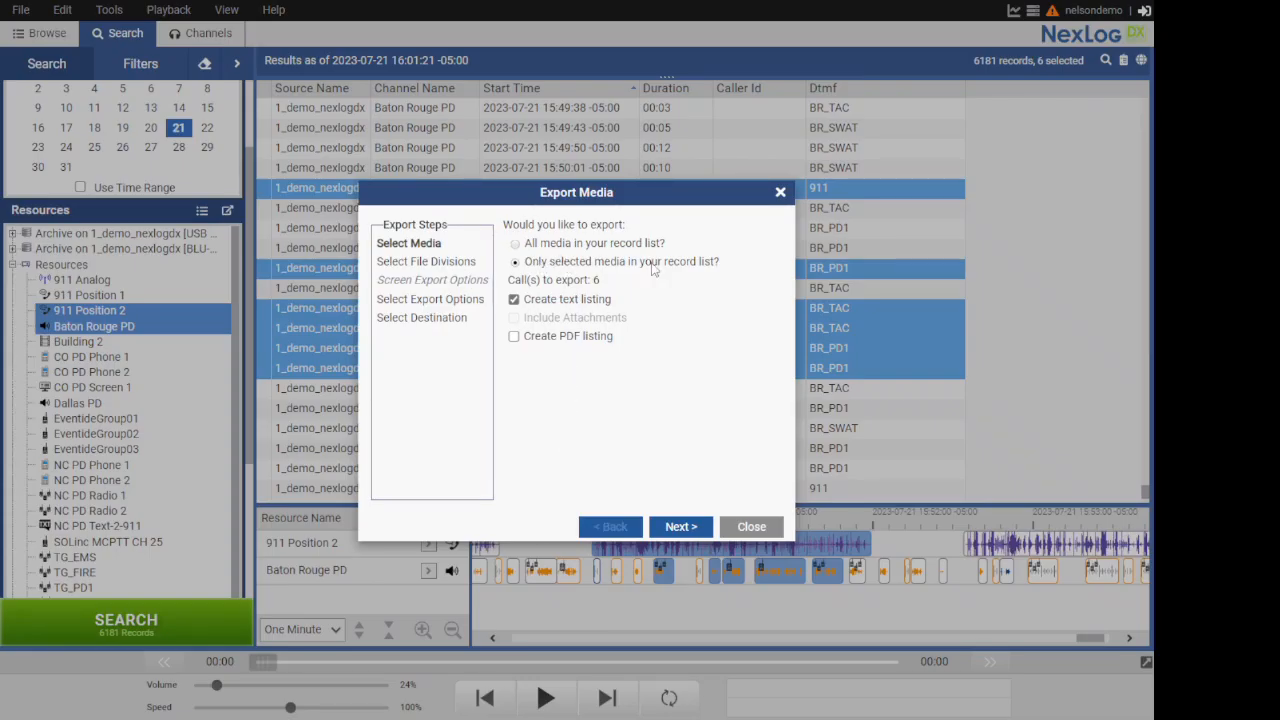
pyautogui.click(514, 299)
pyautogui.click(672, 528)
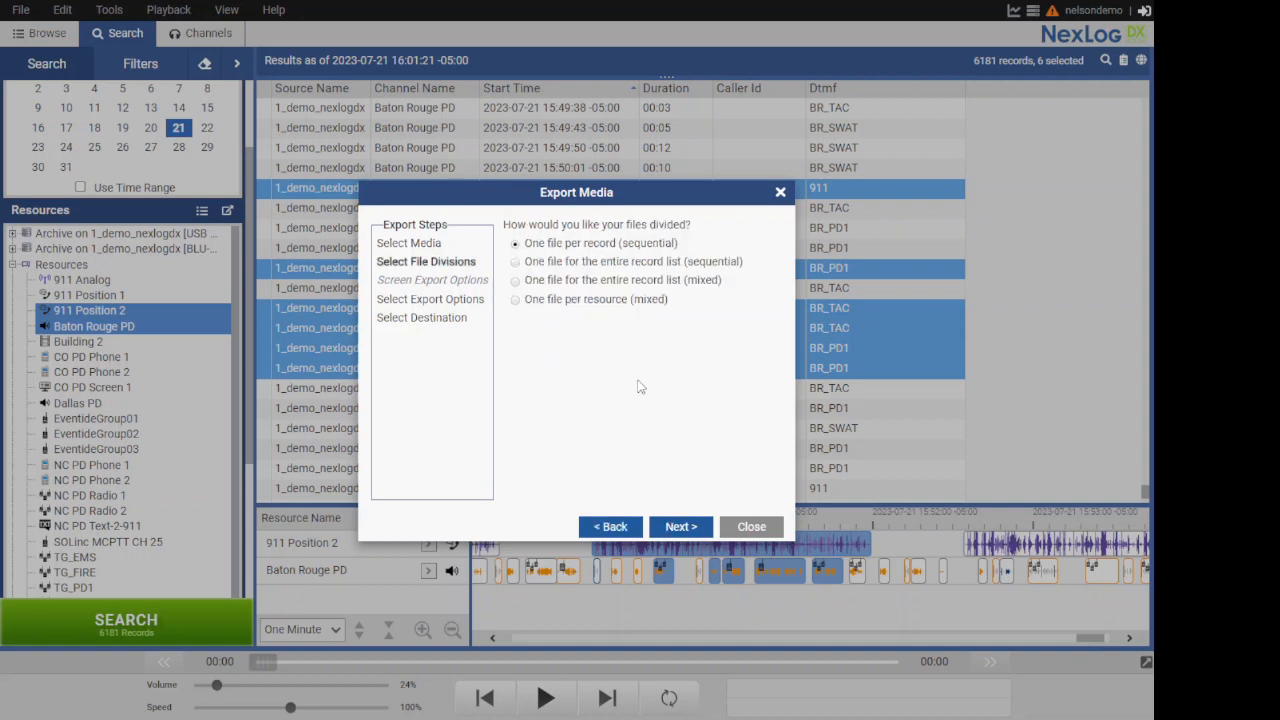
# Step: Try dividing the files as one mixed file for the entire record list, and close the export without running it
pyautogui.click(524, 284)
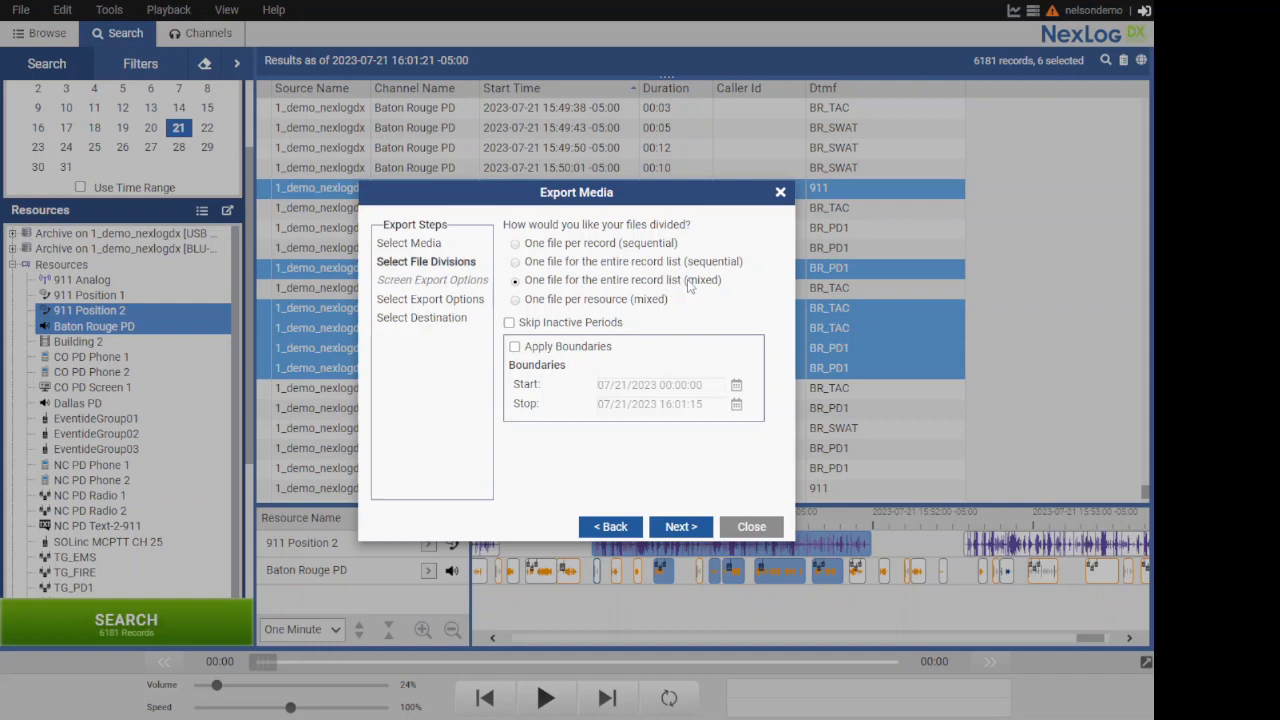
pyautogui.moveTo(587, 195); pyautogui.dragTo(377, 137)
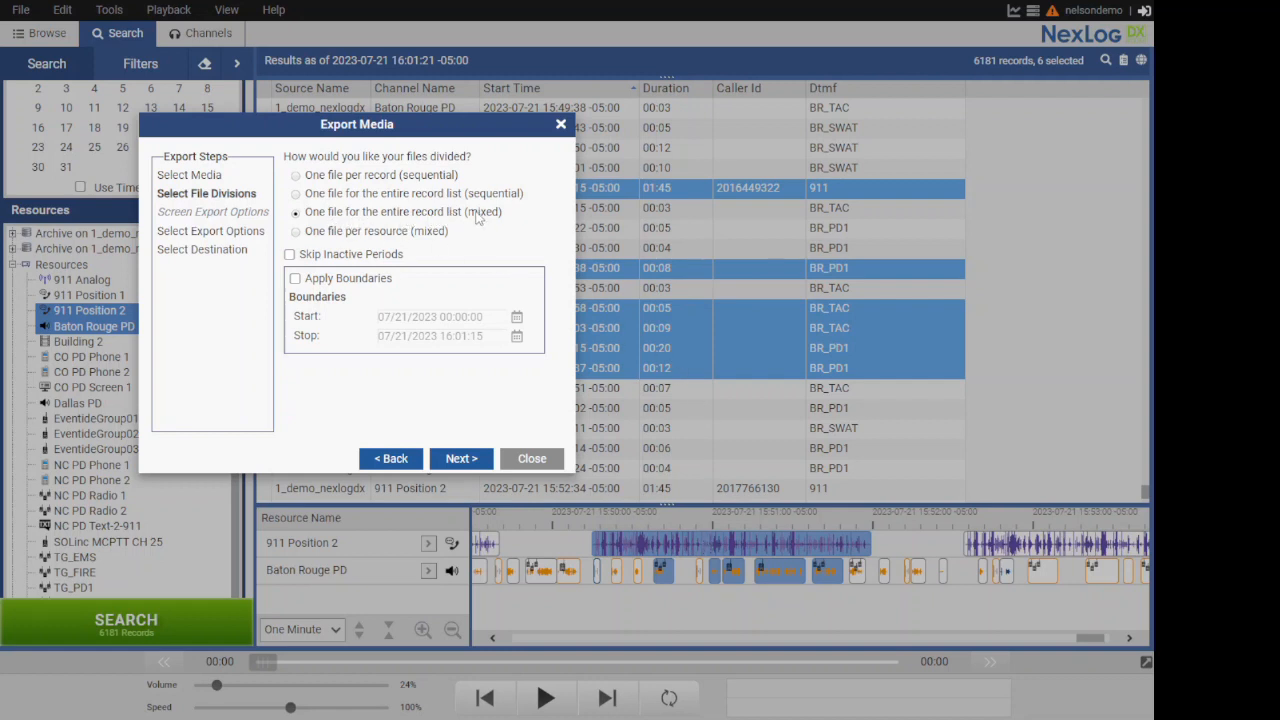
pyautogui.moveTo(407, 132); pyautogui.dragTo(542, 175)
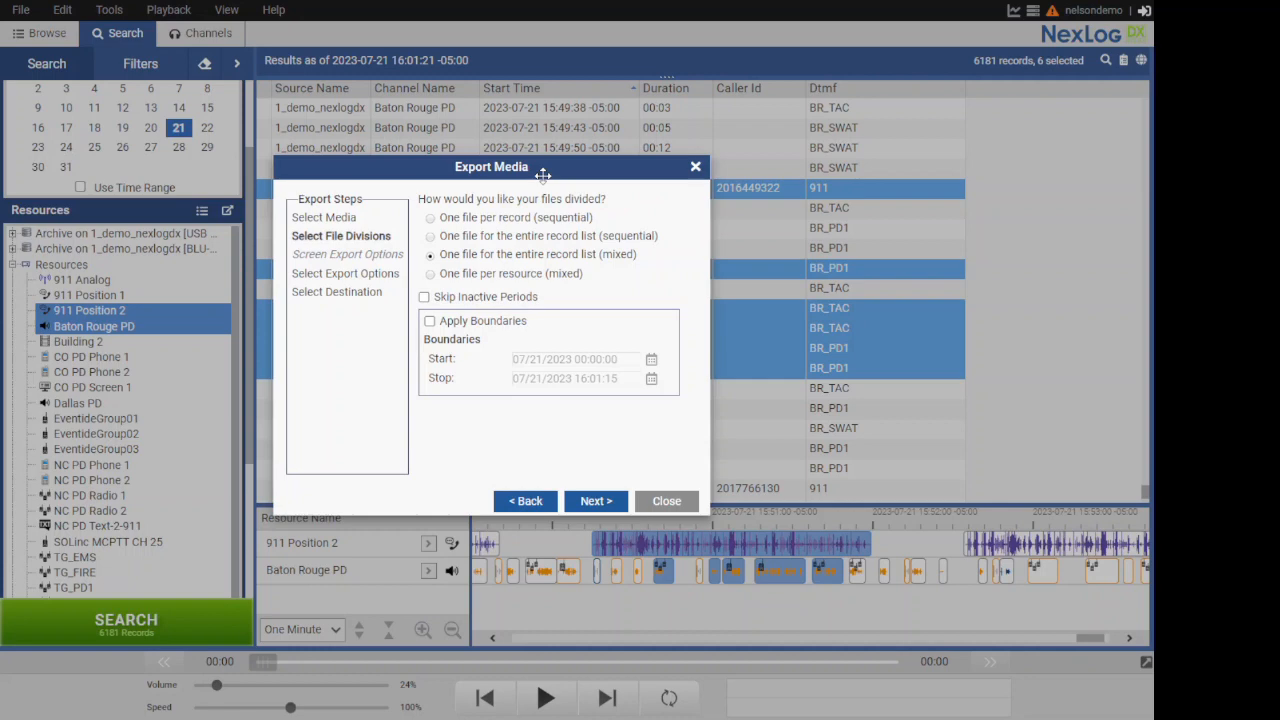
pyautogui.click(664, 500)
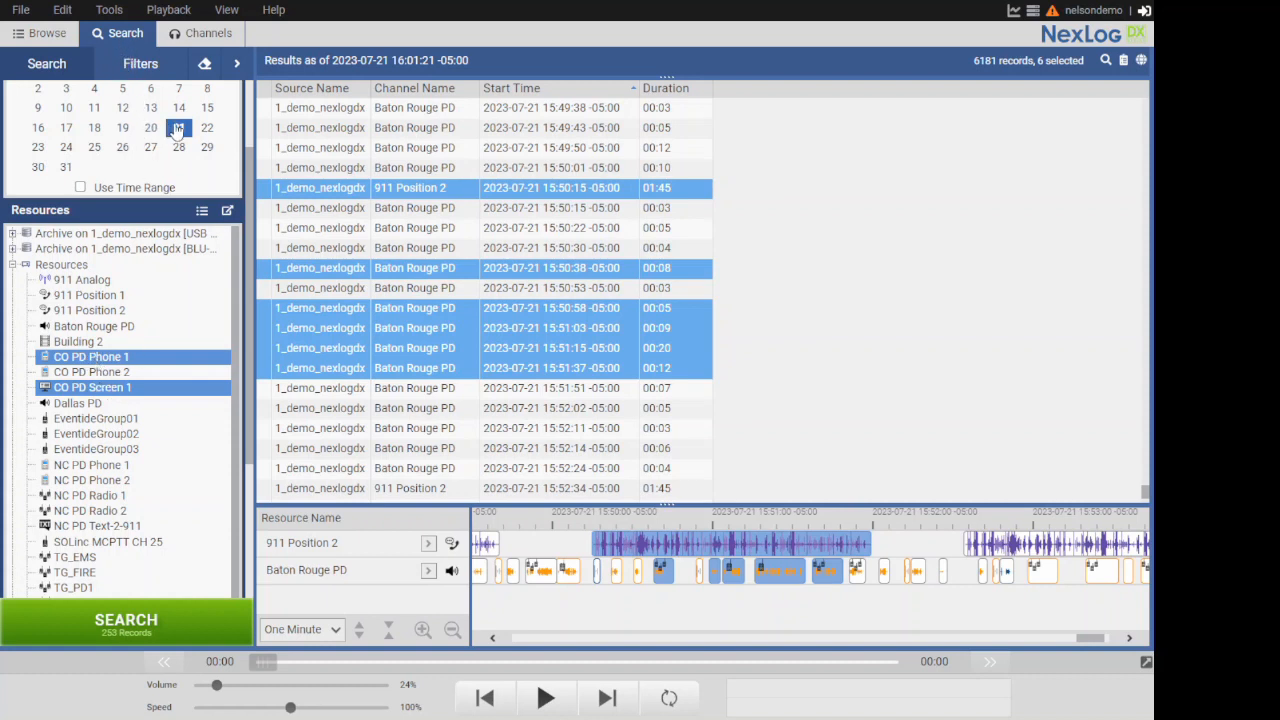
# Step: Search July 21 for CO PD Phone 1 and CO PD Screen 1, and select the 00:04:51 phone and 00:07:24 screen recordings on a five-minute timeline
pyautogui.click(142, 620)
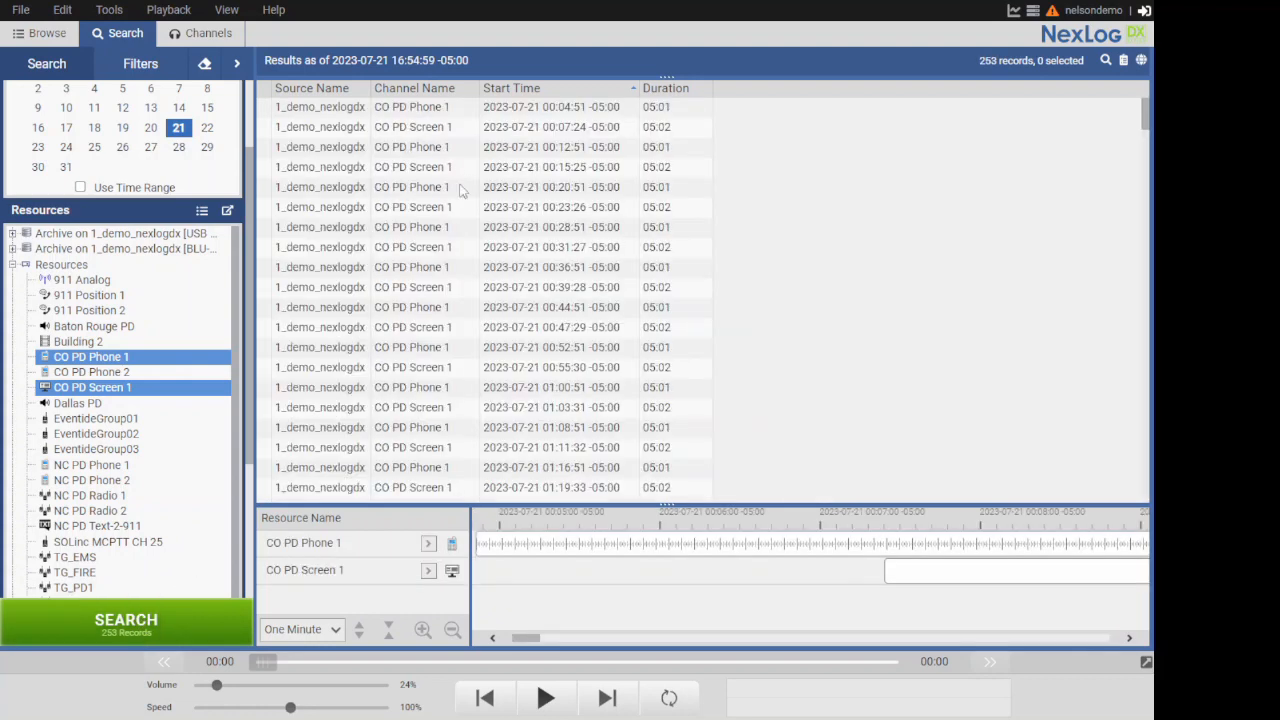
pyautogui.click(543, 543)
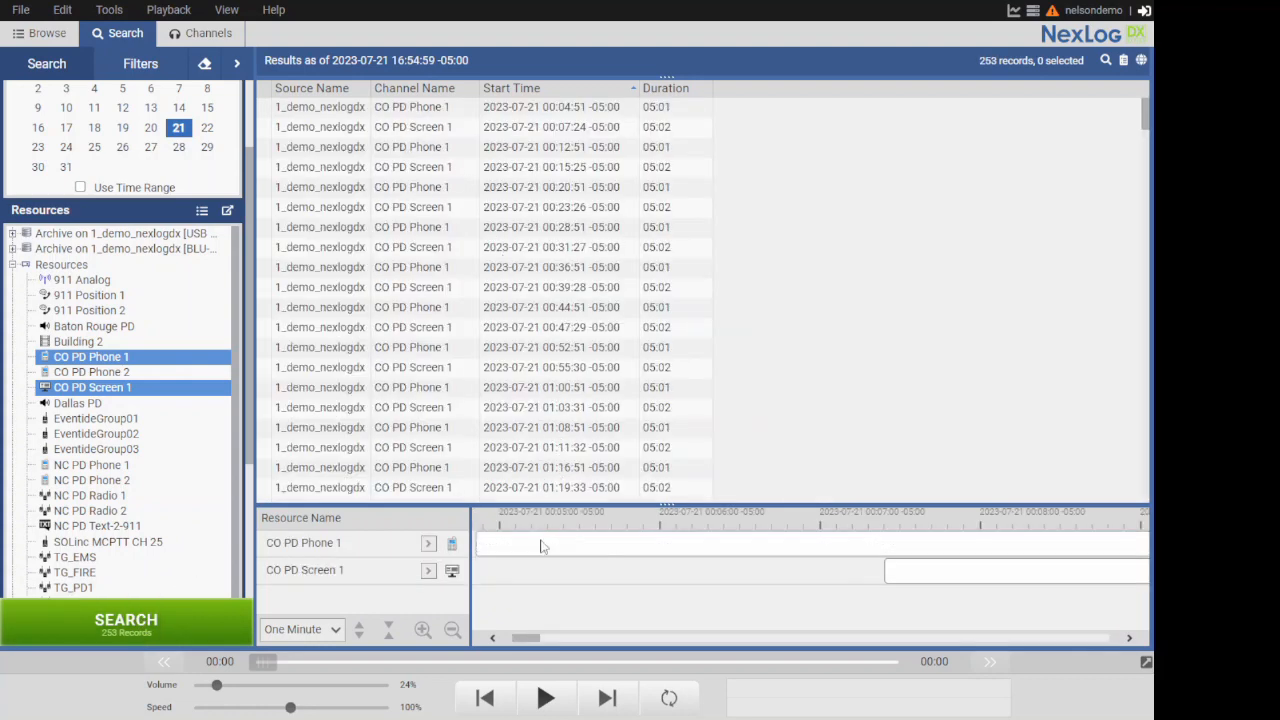
pyautogui.keyDown('ctrl'); pyautogui.click(912, 580); pyautogui.keyUp('ctrl')
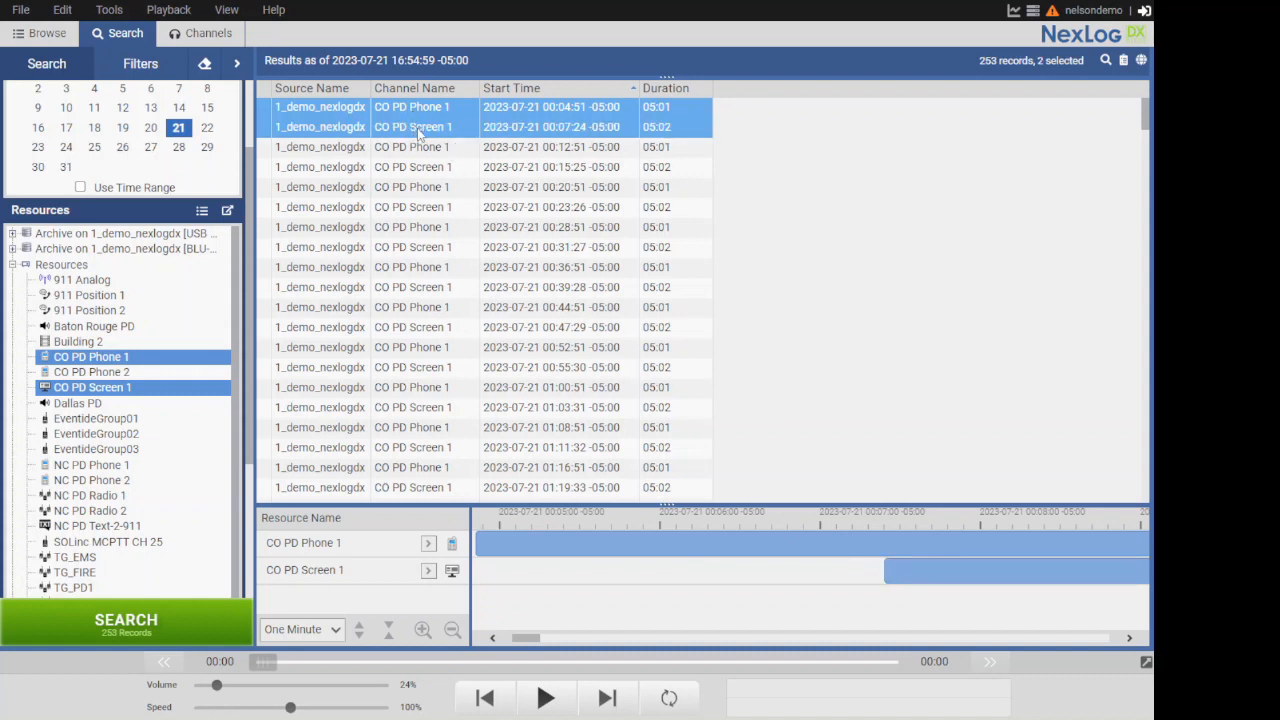
pyautogui.click(453, 632)
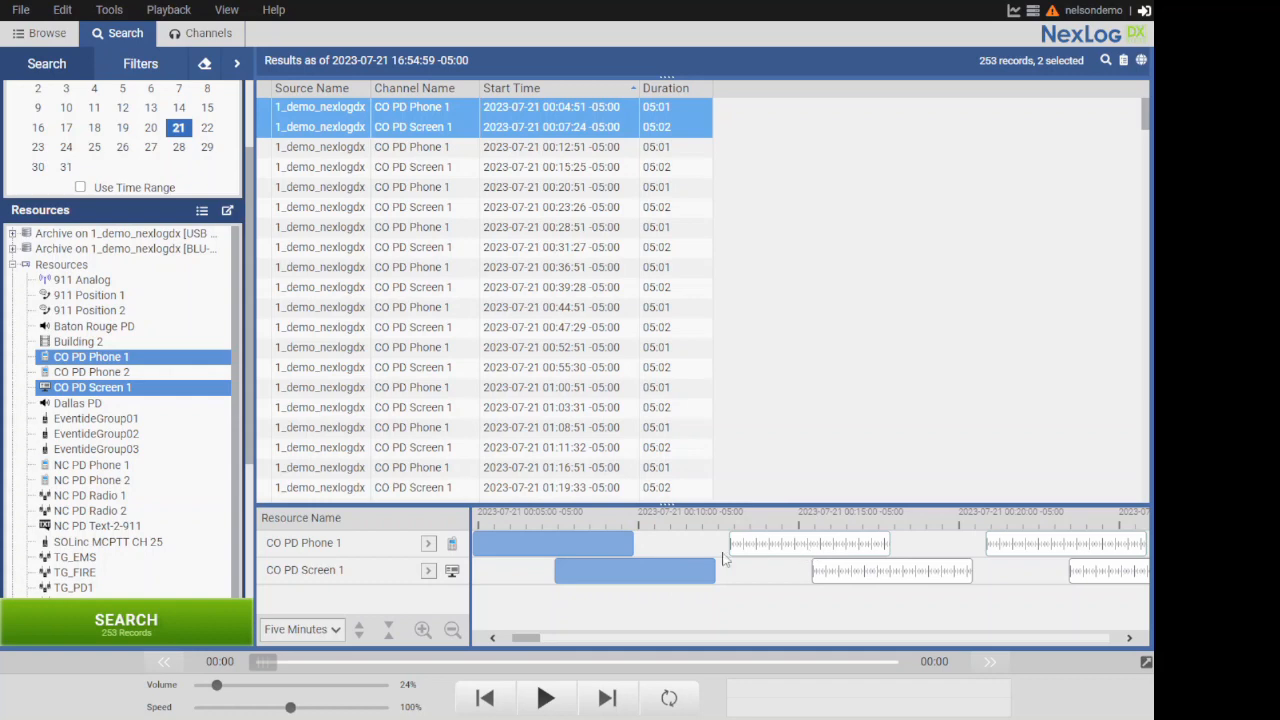
# Step: Start an export of only the two selected recordings with a text listing, divided as one mixed file for the entire record list
pyautogui.rightClick(439, 123)
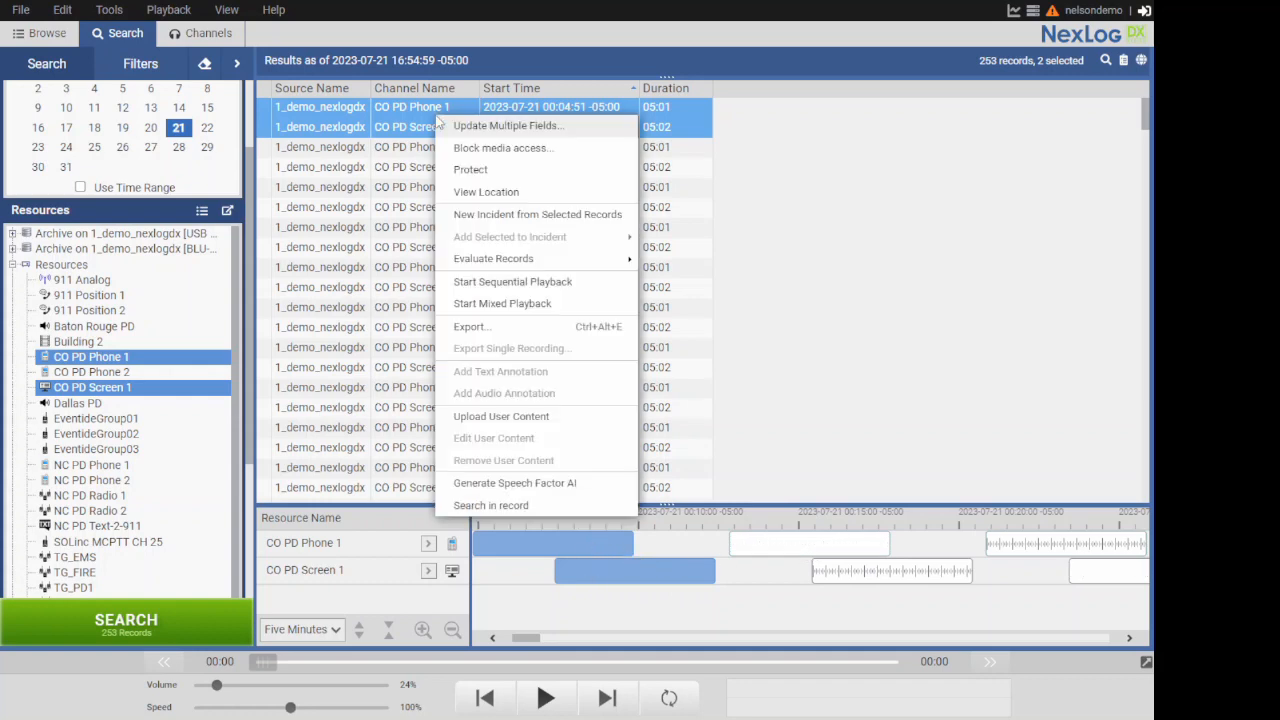
pyautogui.click(470, 327)
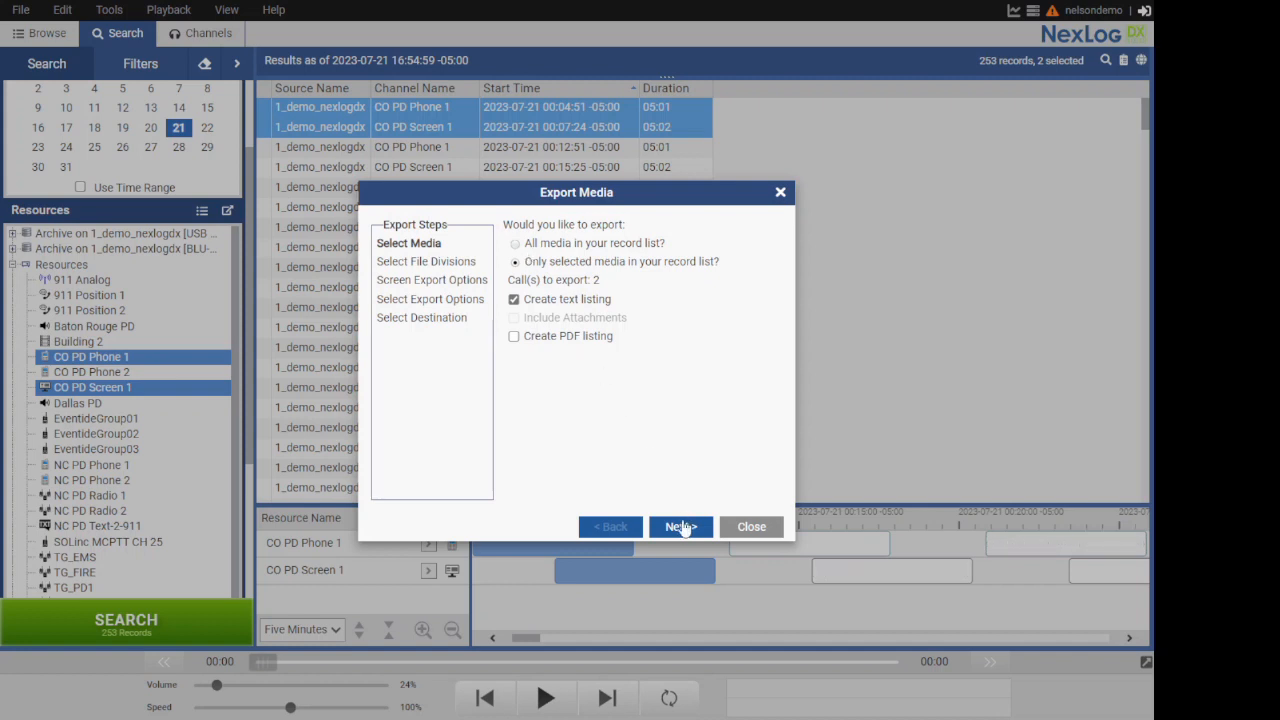
pyautogui.click(680, 526)
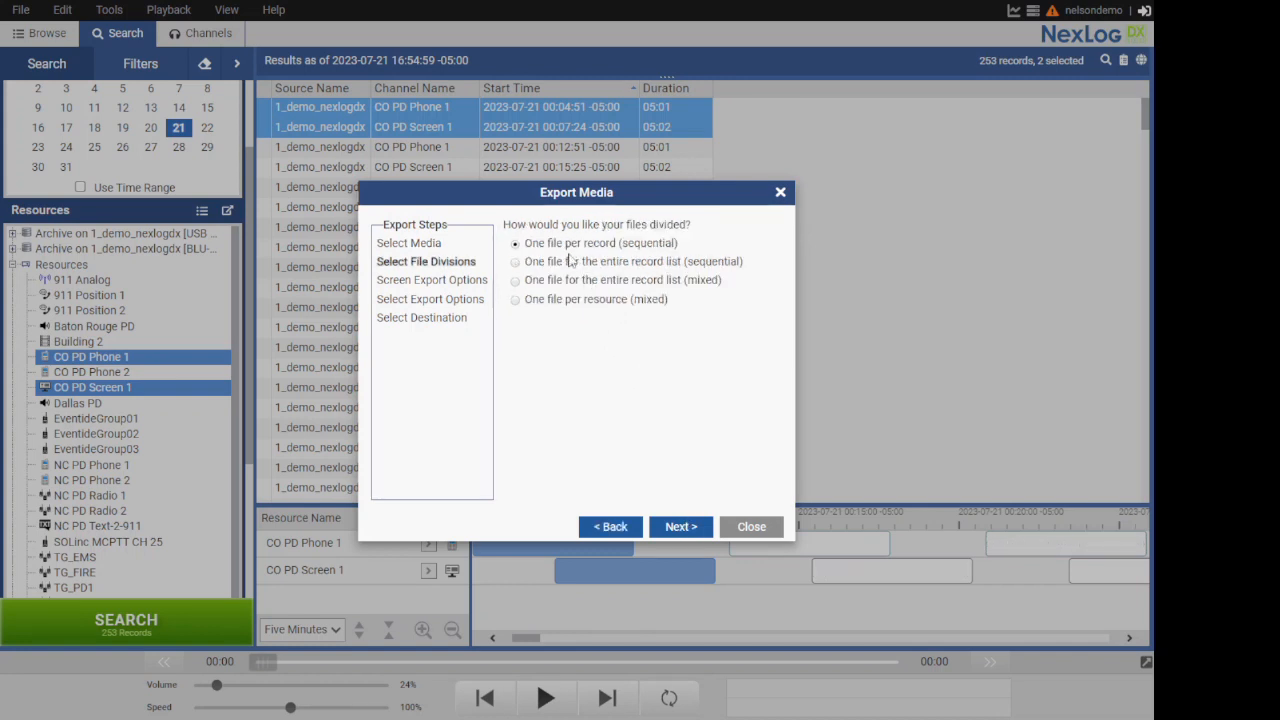
pyautogui.click(515, 281)
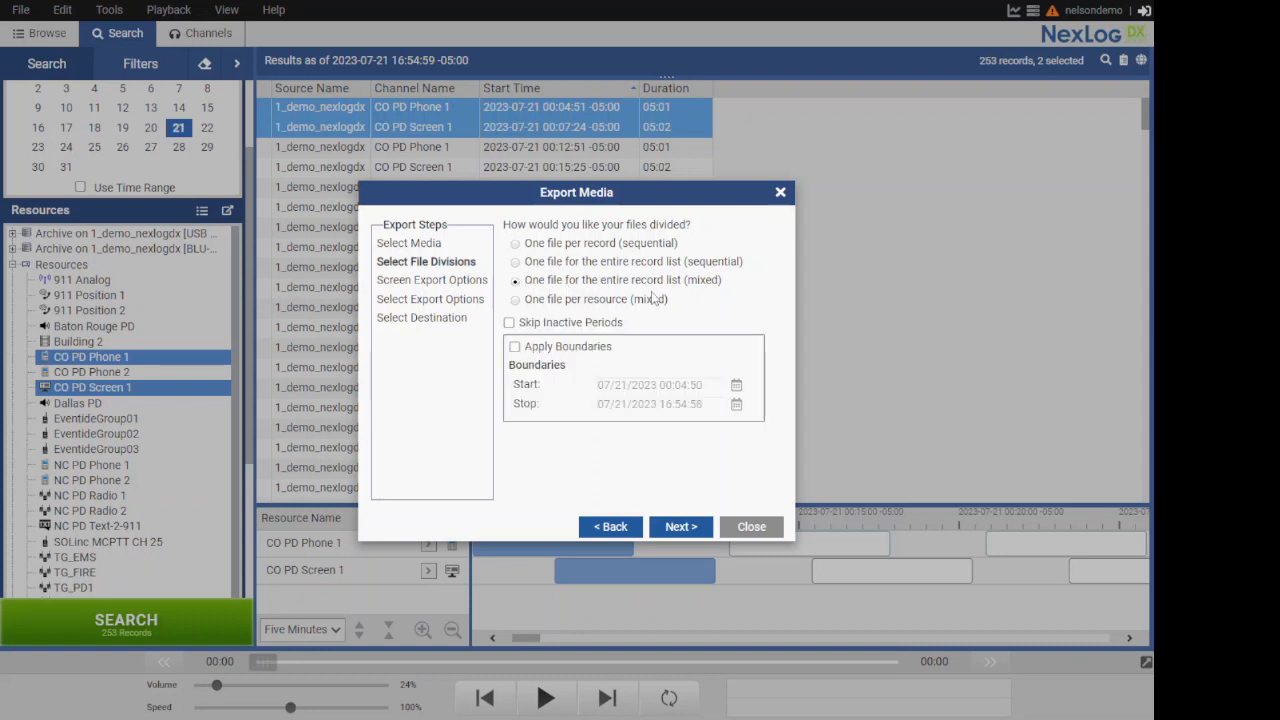
# Step: Export to a file named training 2, with screen encoding AVI, Medium Quality, Low Compression, Using MJPEG and Mu-Law audio
pyautogui.click(683, 526)
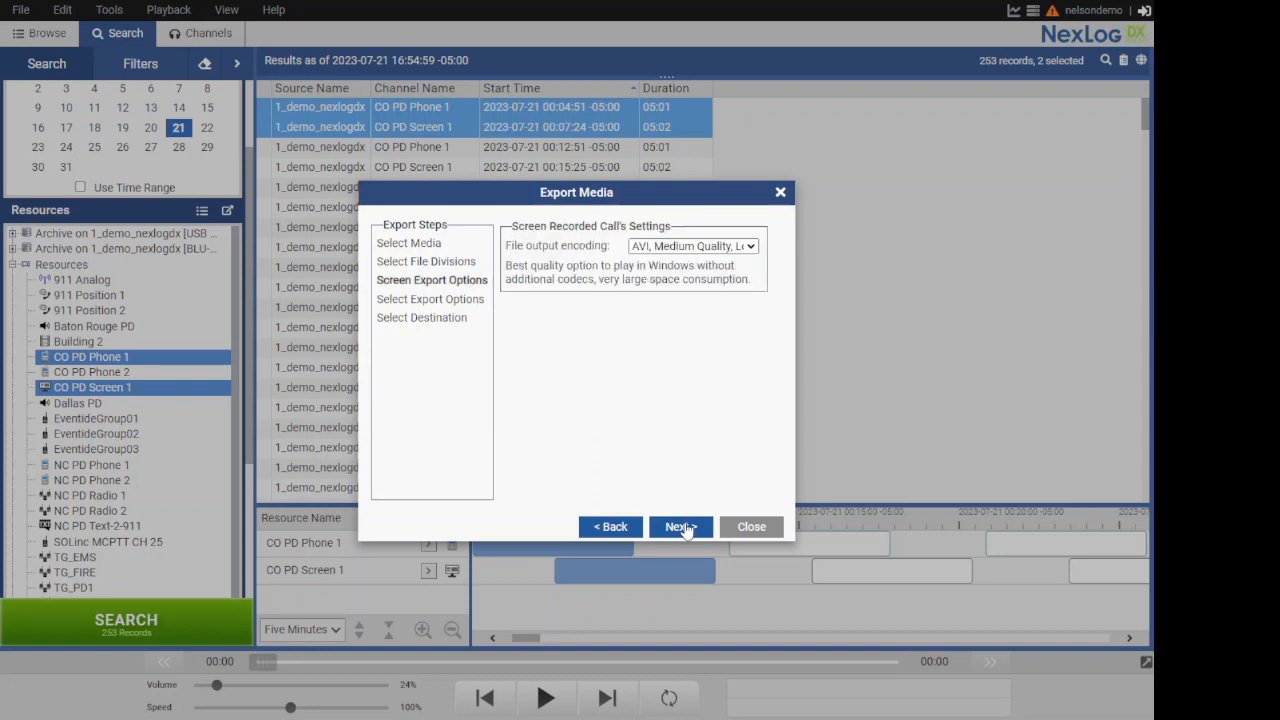
pyautogui.click(676, 251)
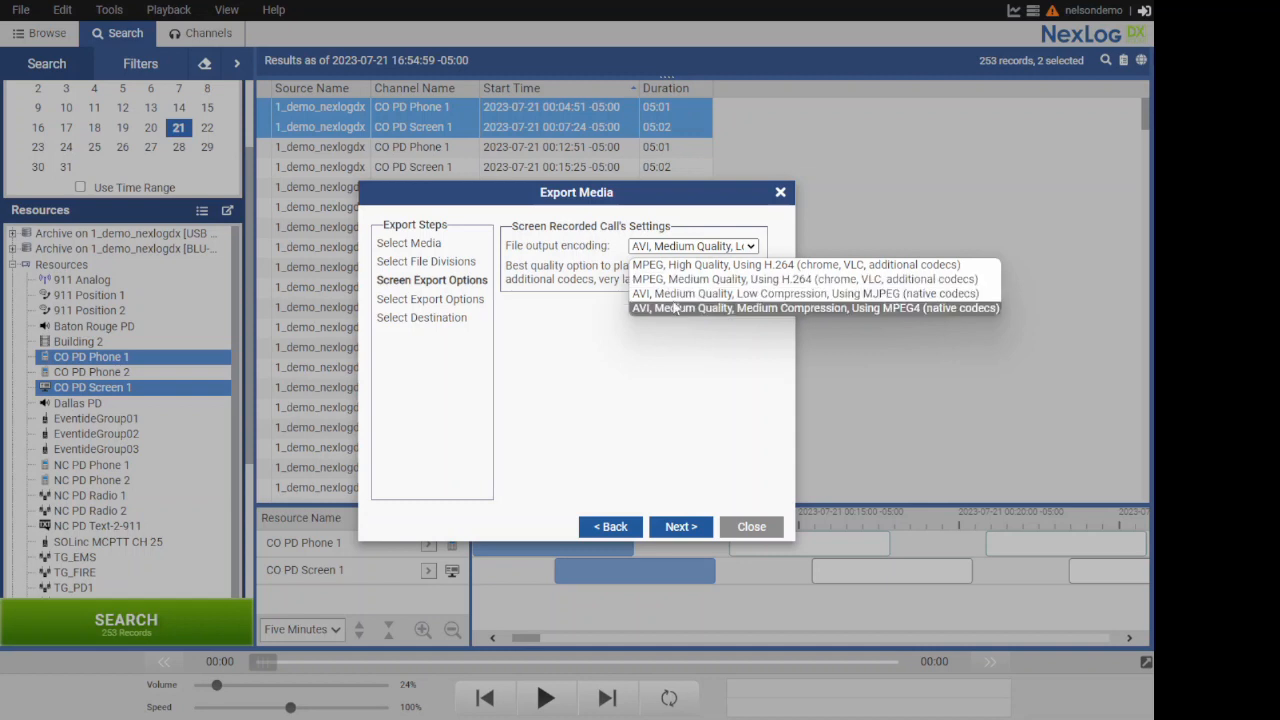
pyautogui.click(801, 294)
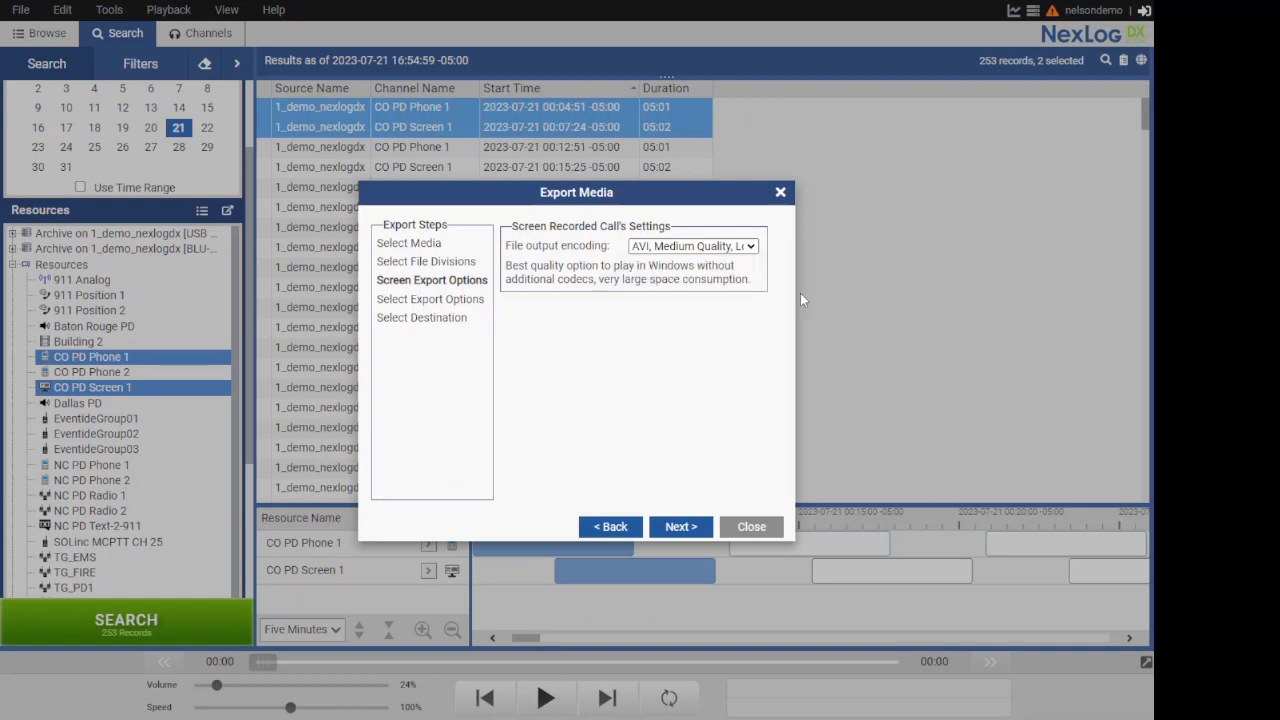
pyautogui.click(678, 527)
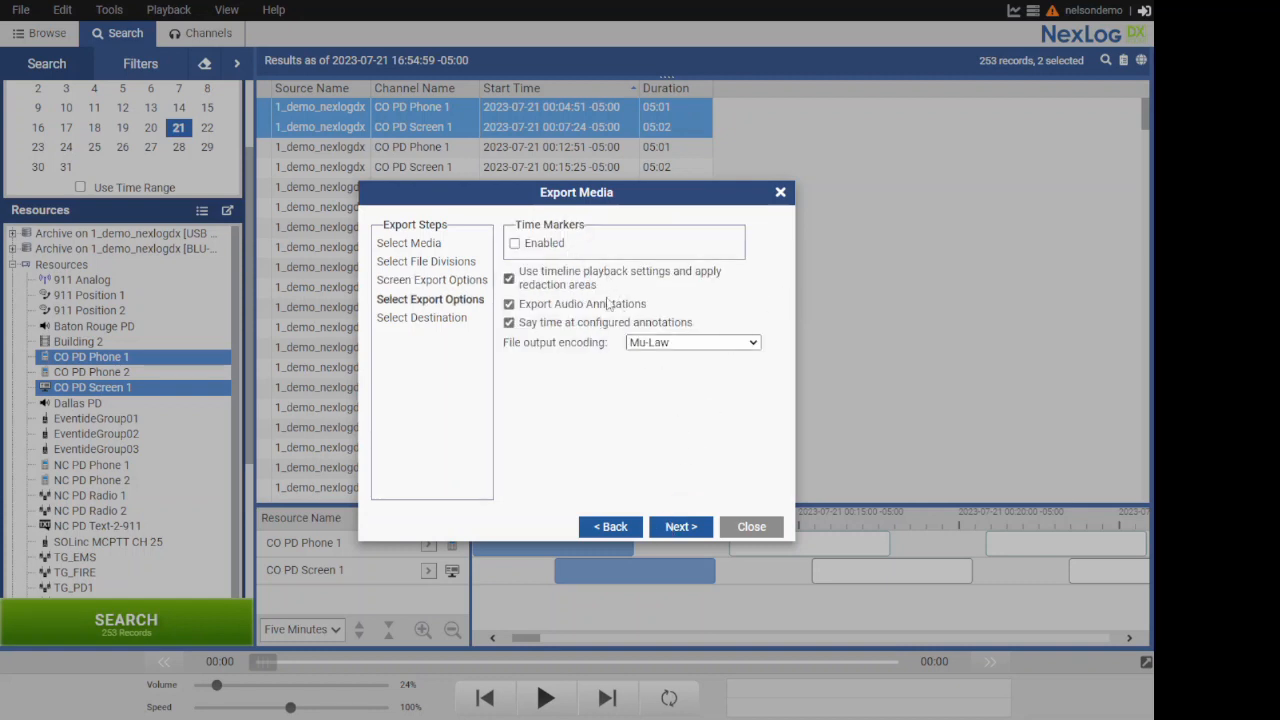
pyautogui.click(678, 527)
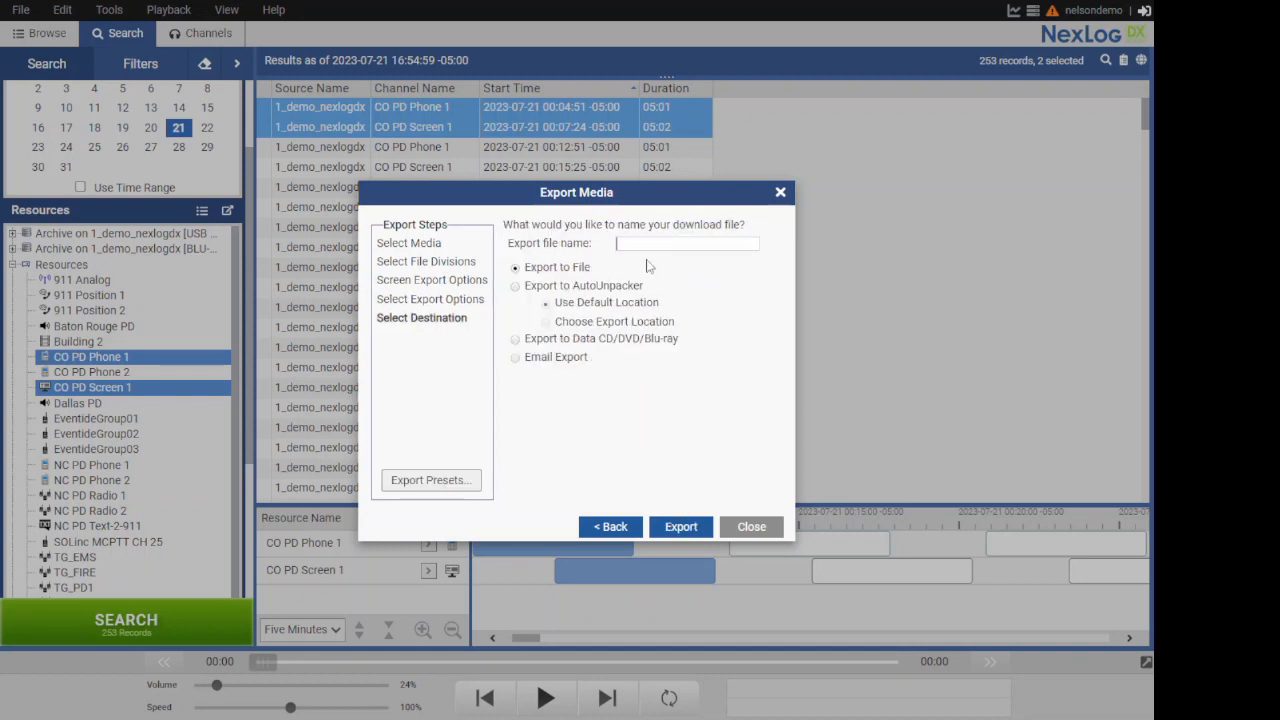
pyautogui.write('training 2')
pyautogui.click(683, 528)
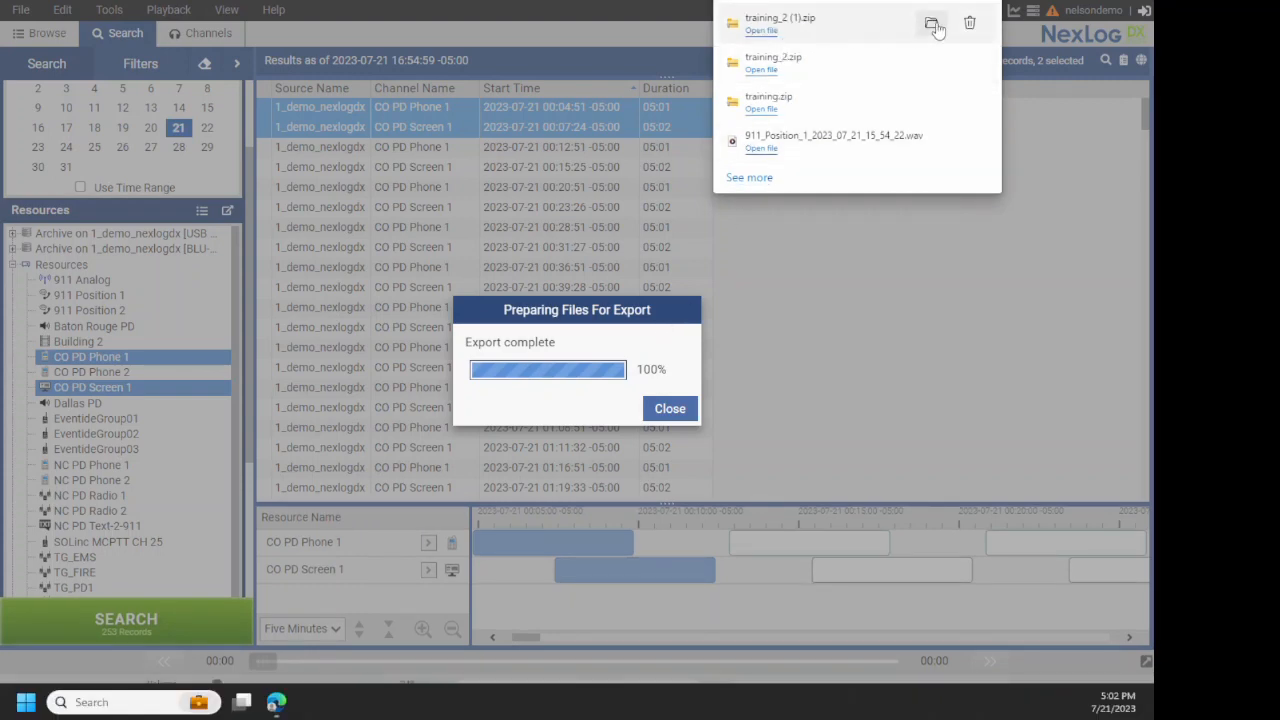
# Step: Open the downloaded training_2 (1).zip archive, play parts of training_2.avi, and read the training_2-CDR.txt listing
pyautogui.click(936, 27)
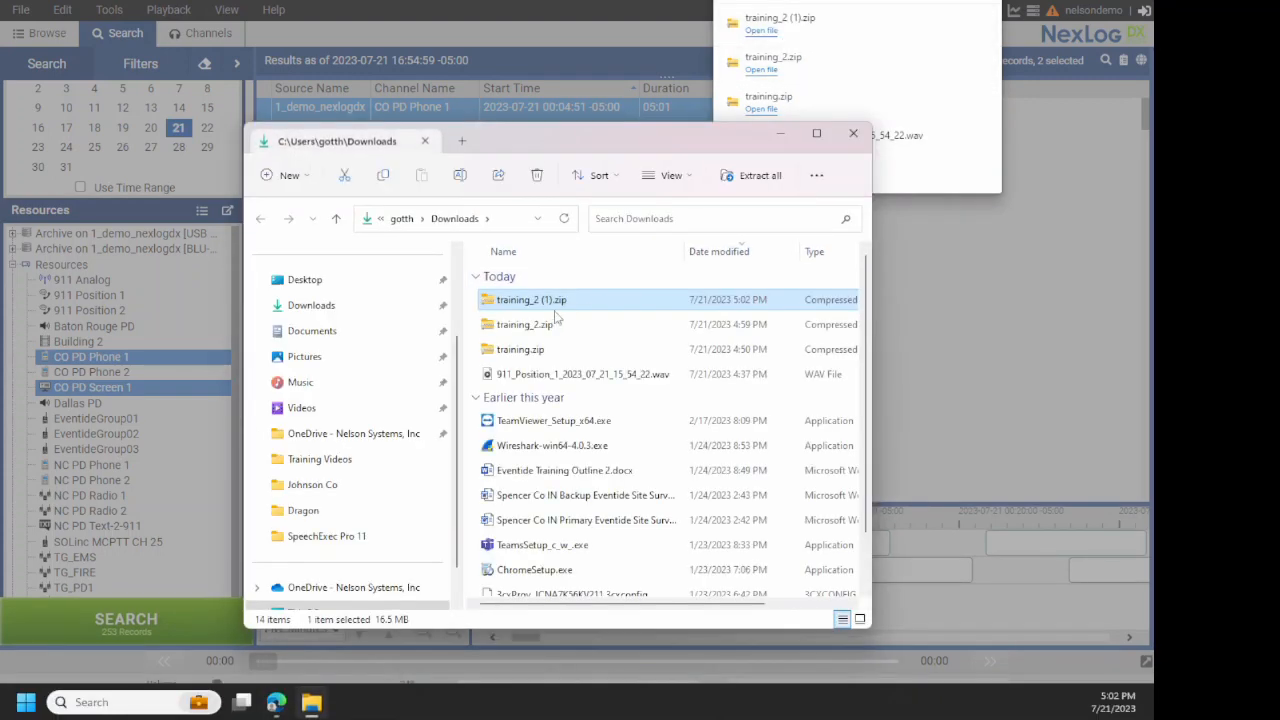
pyautogui.doubleClick(500, 308)
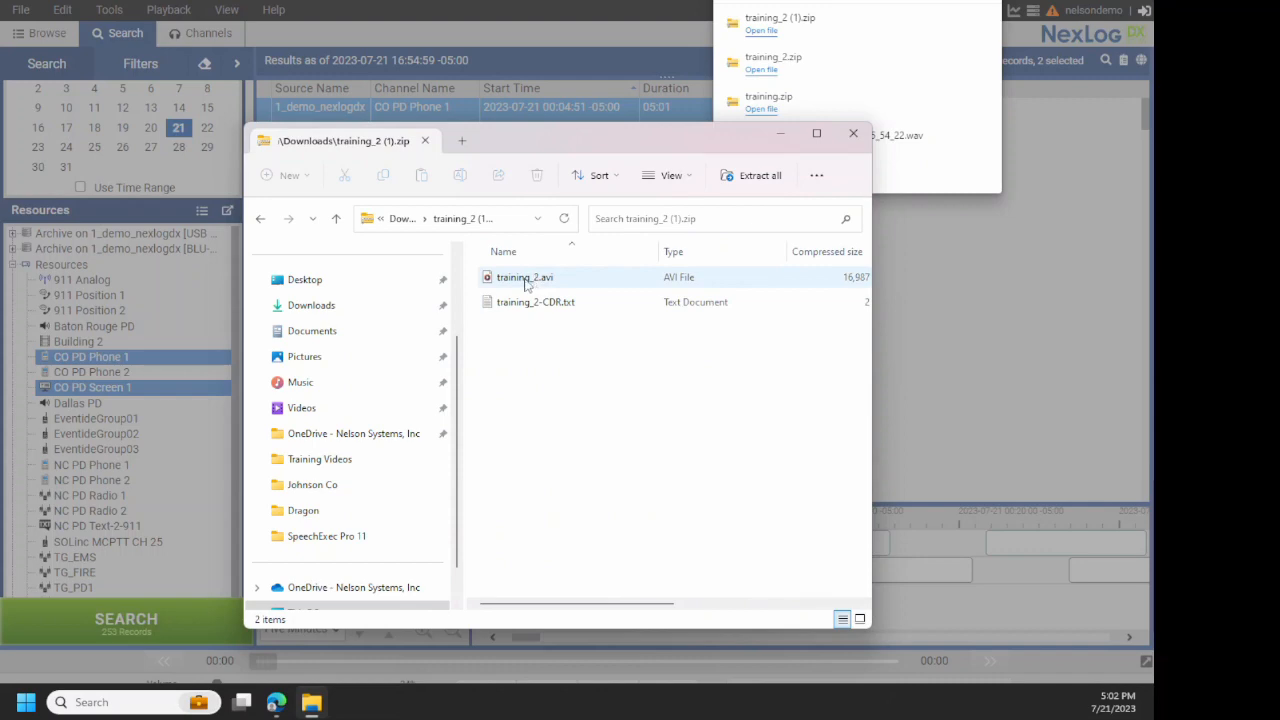
pyautogui.doubleClick(525, 281)
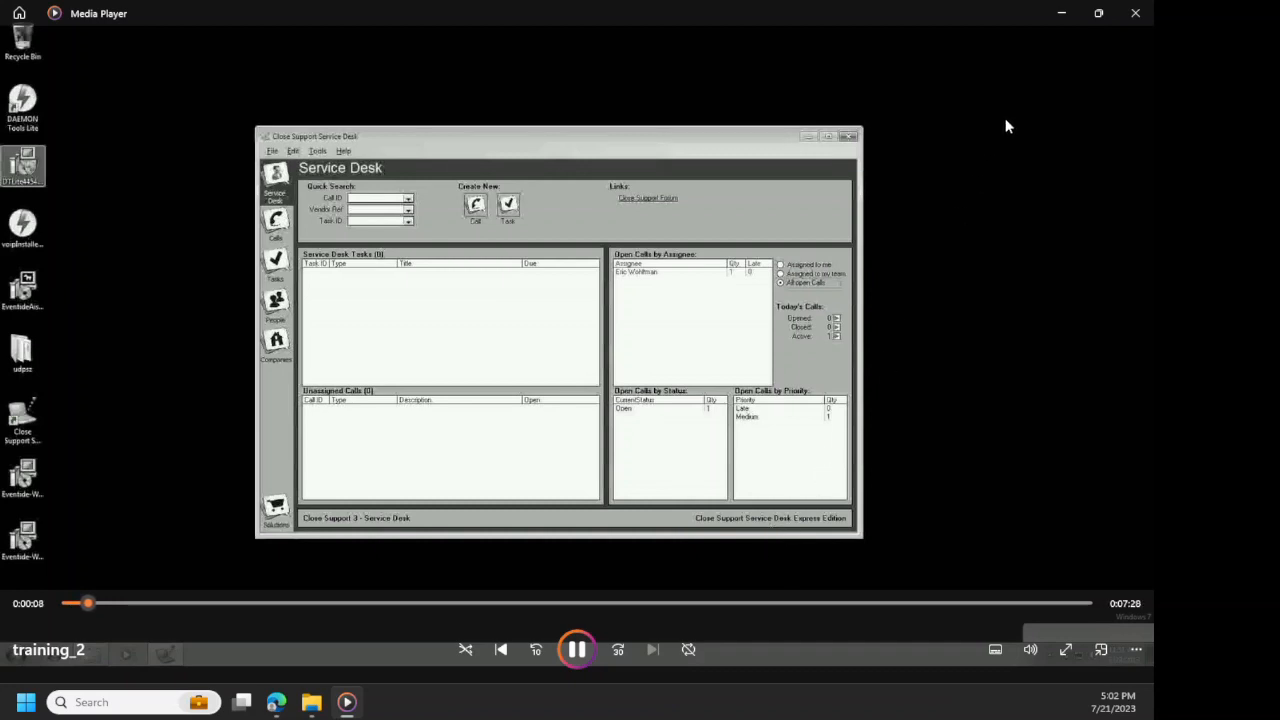
pyautogui.click(236, 603)
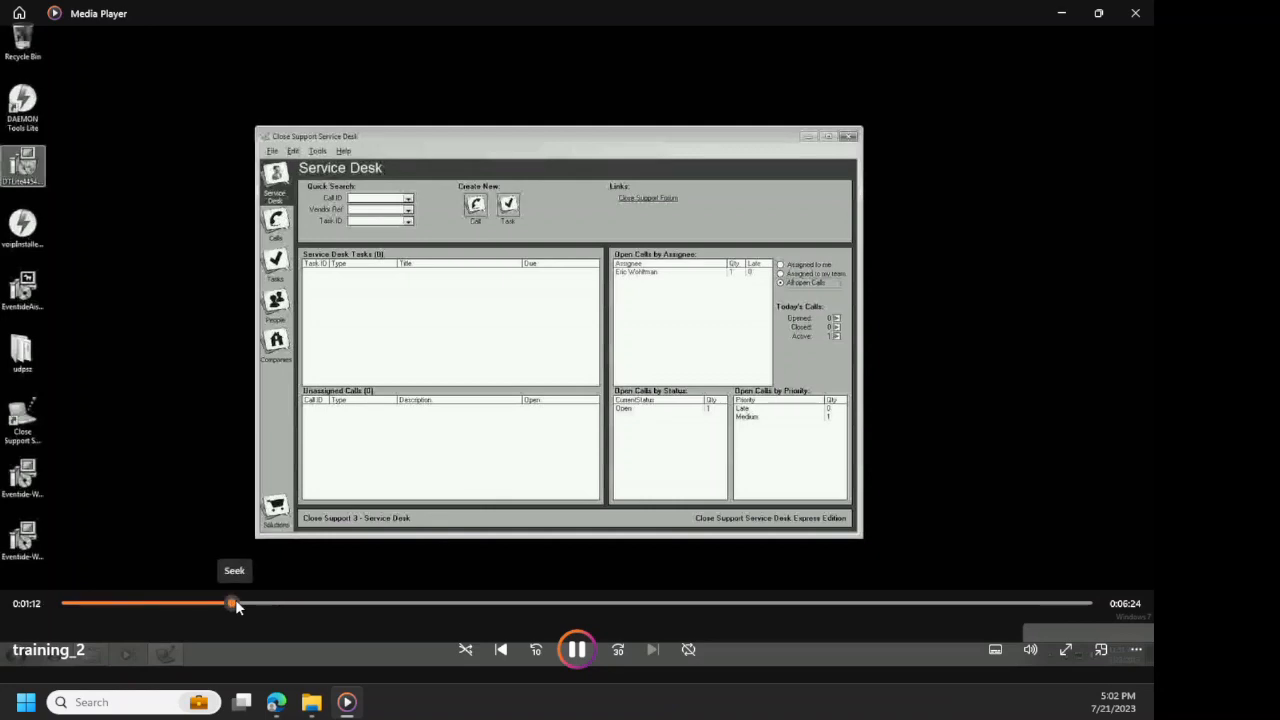
pyautogui.click(343, 604)
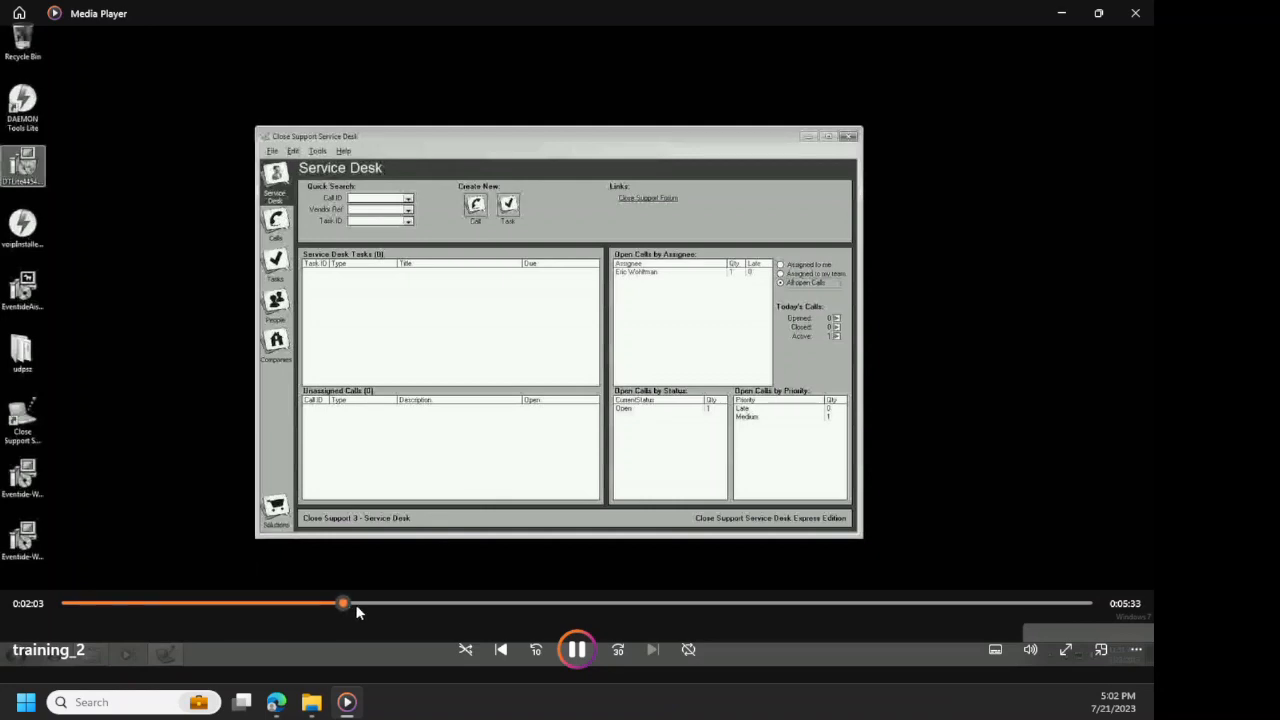
pyautogui.click(1135, 14)
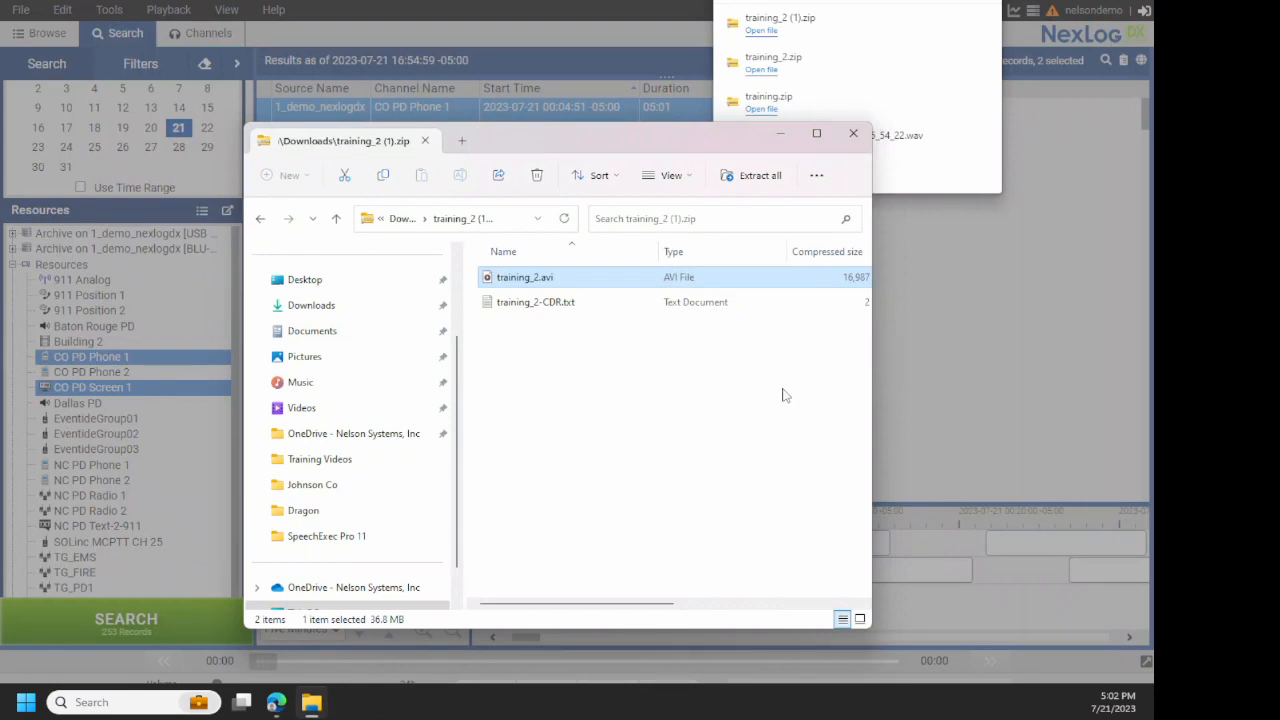
pyautogui.doubleClick(540, 306)
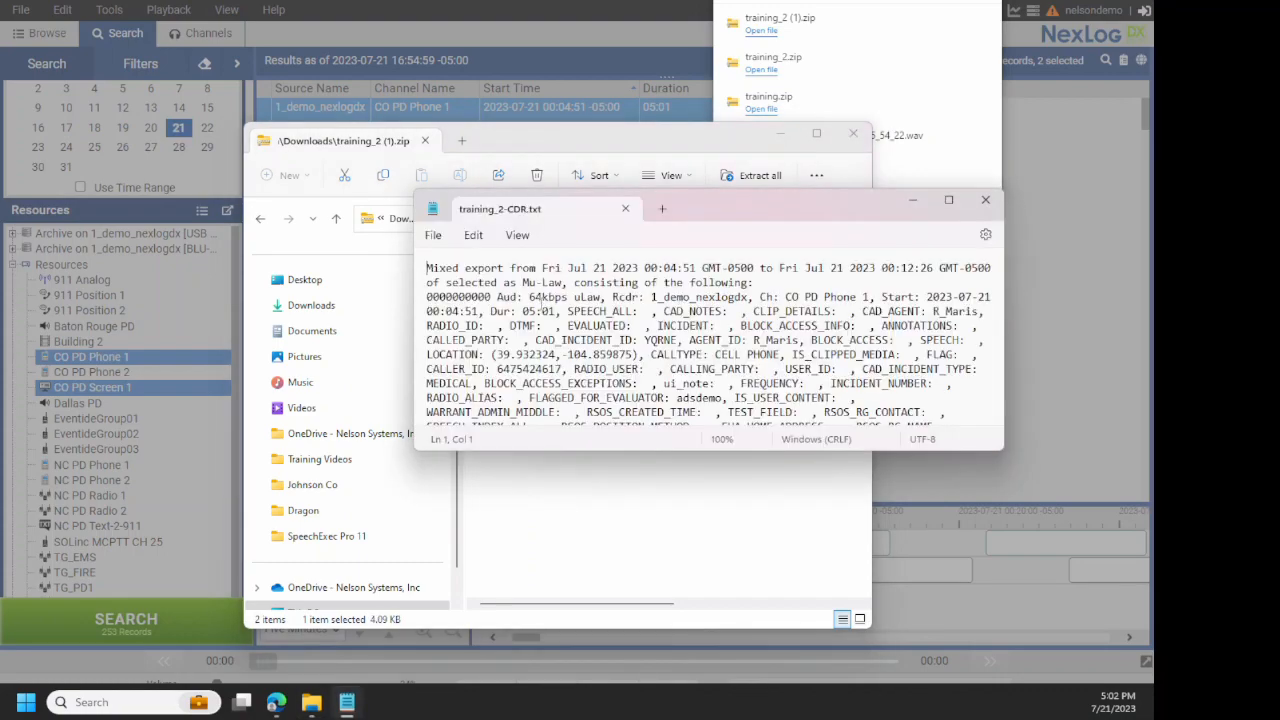
pyautogui.click(948, 200)
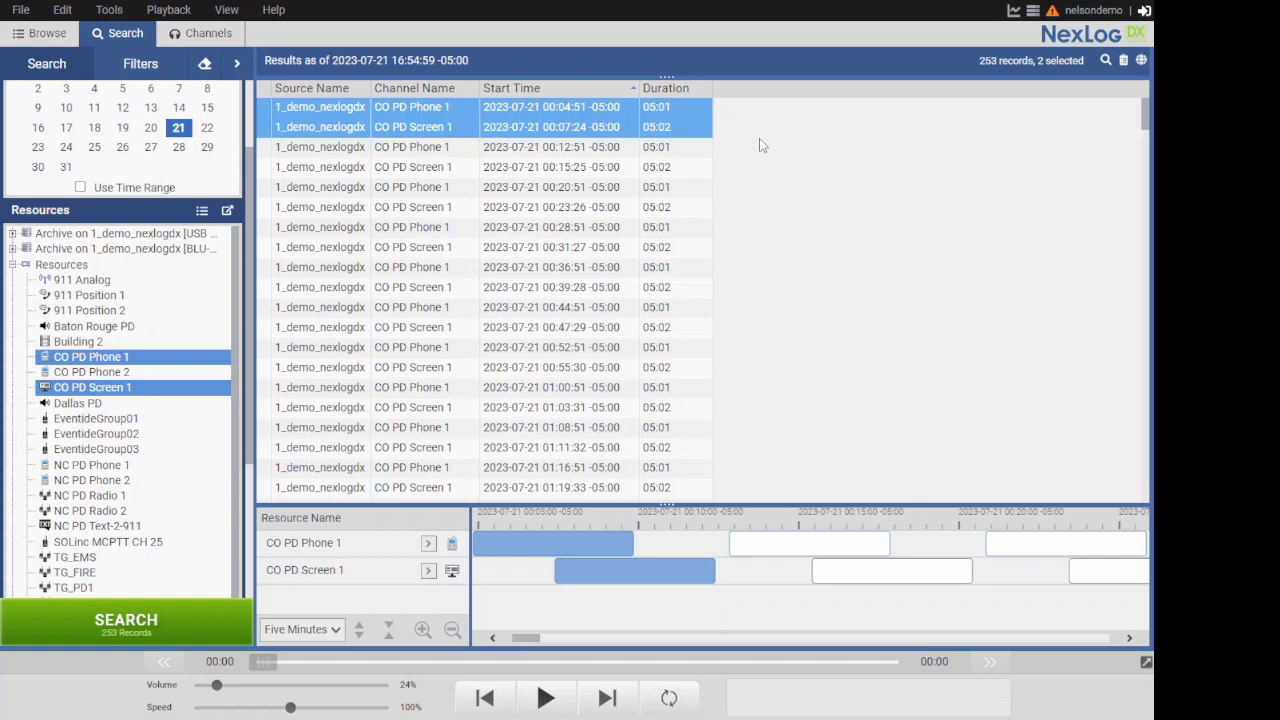
# Step: Start another export of the two selected recordings and keep the default media, division, screen and audio options up to the destination choice
pyautogui.rightClick(461, 113)
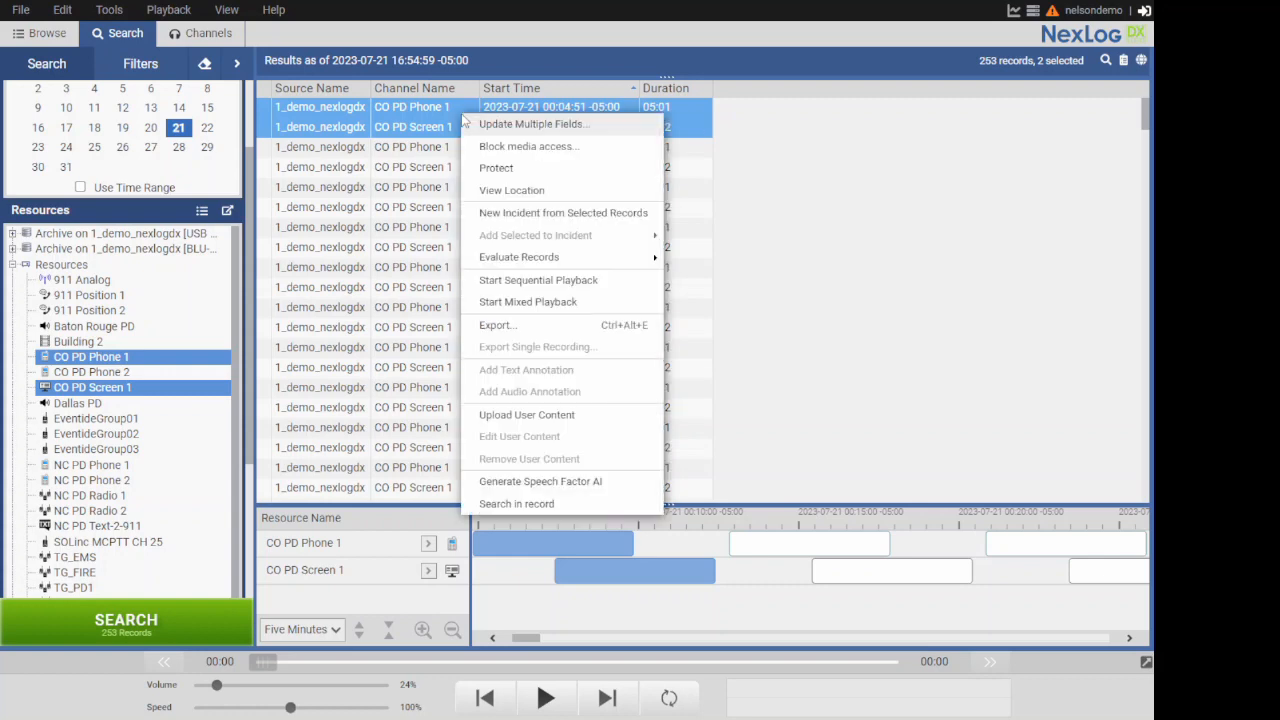
pyautogui.click(526, 326)
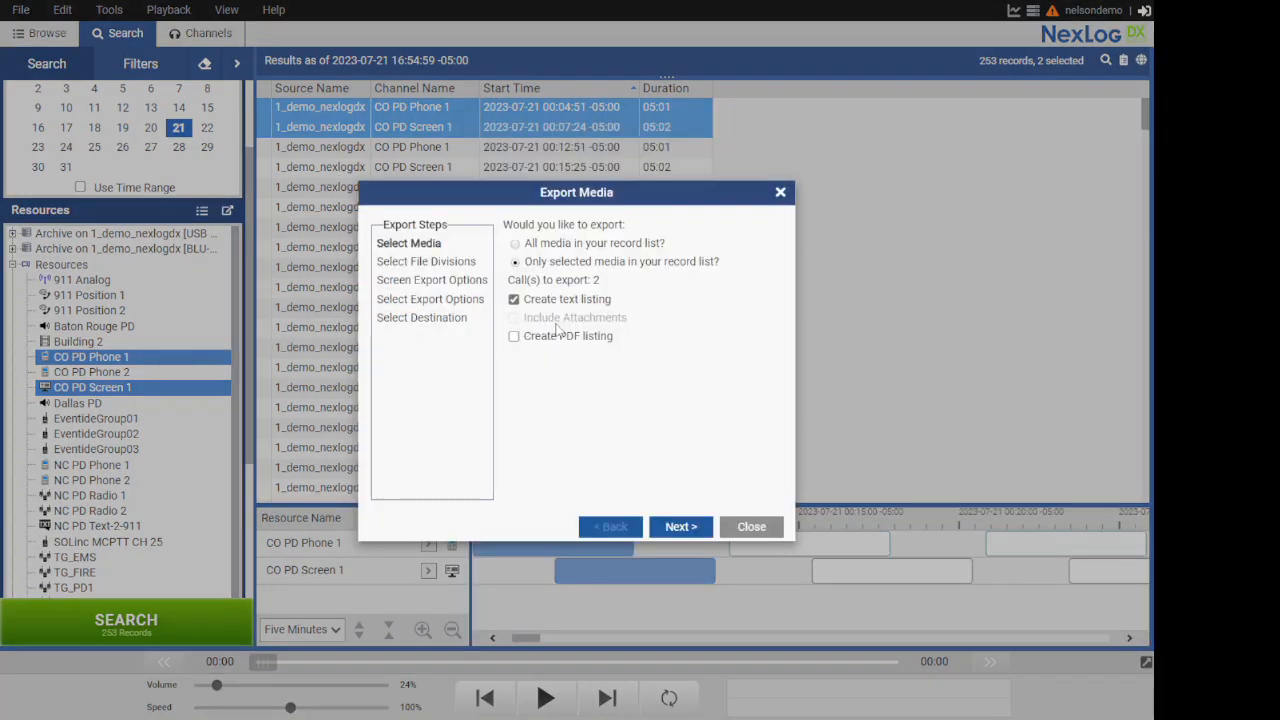
pyautogui.click(680, 526)
pyautogui.click(680, 527)
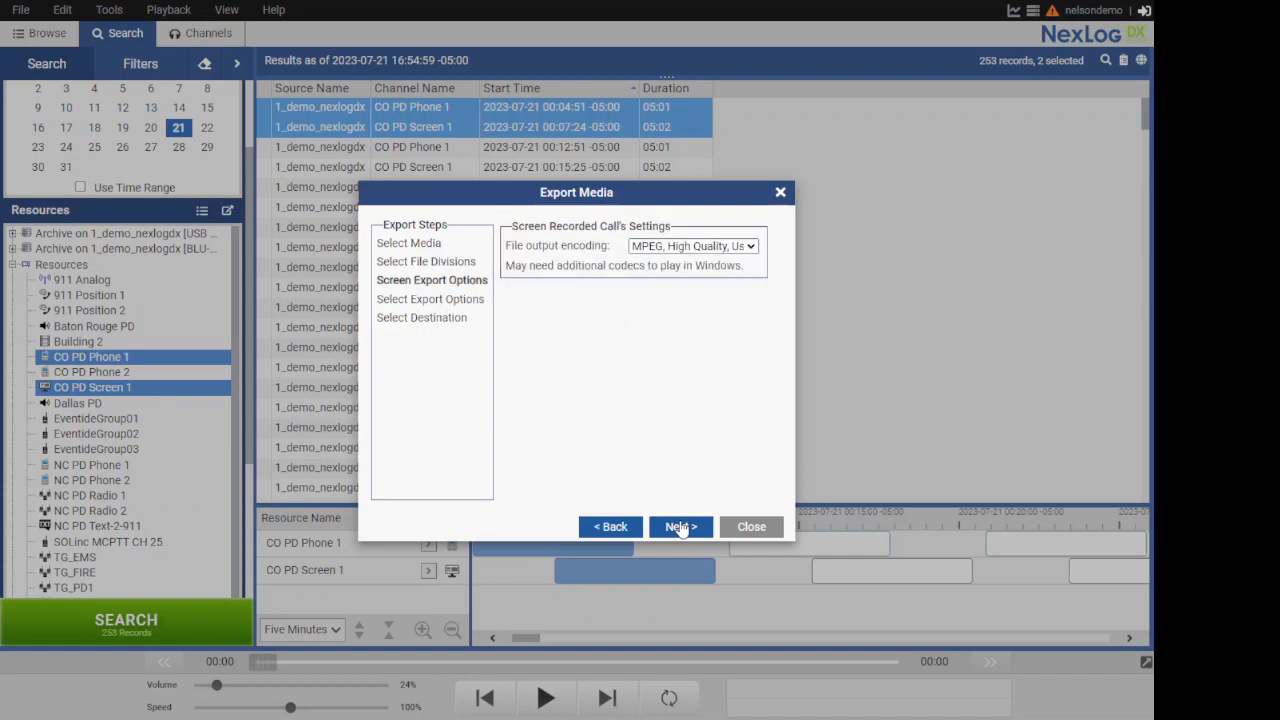
pyautogui.click(680, 527)
pyautogui.click(680, 527)
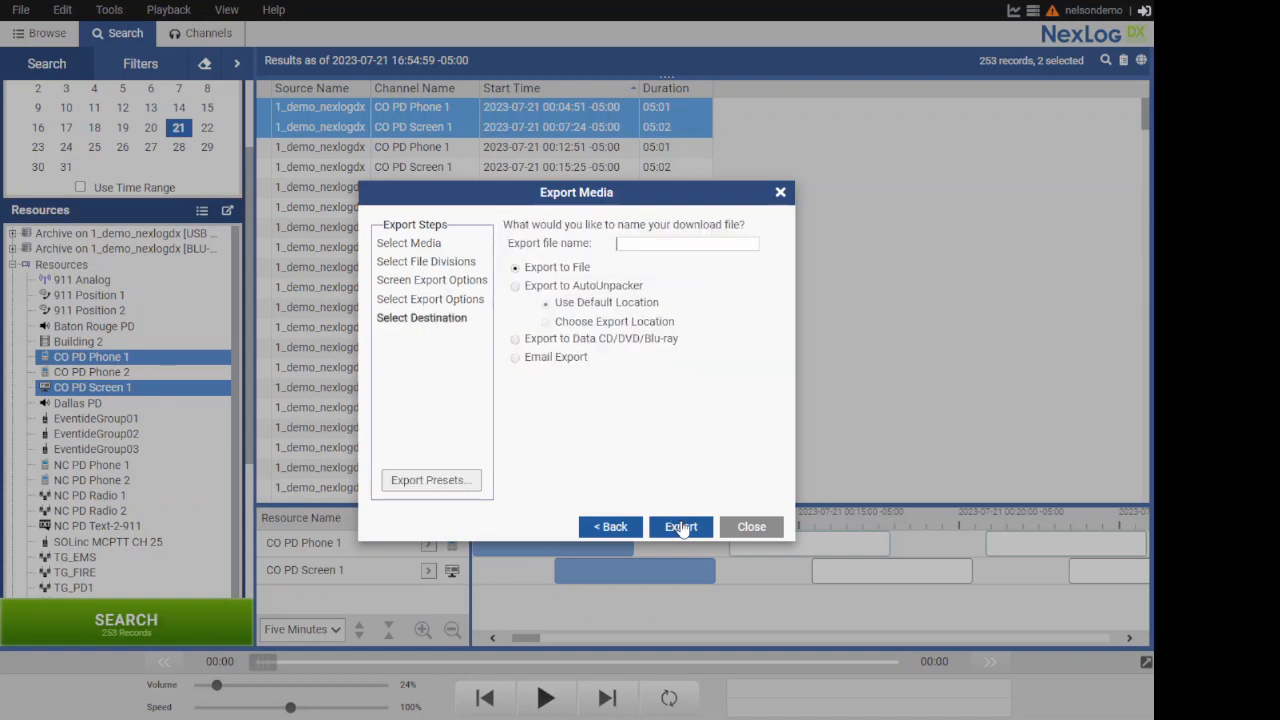
# Step: Save the export settings as a preset named Training, overwriting the existing one, and close the export without running it
pyautogui.click(430, 484)
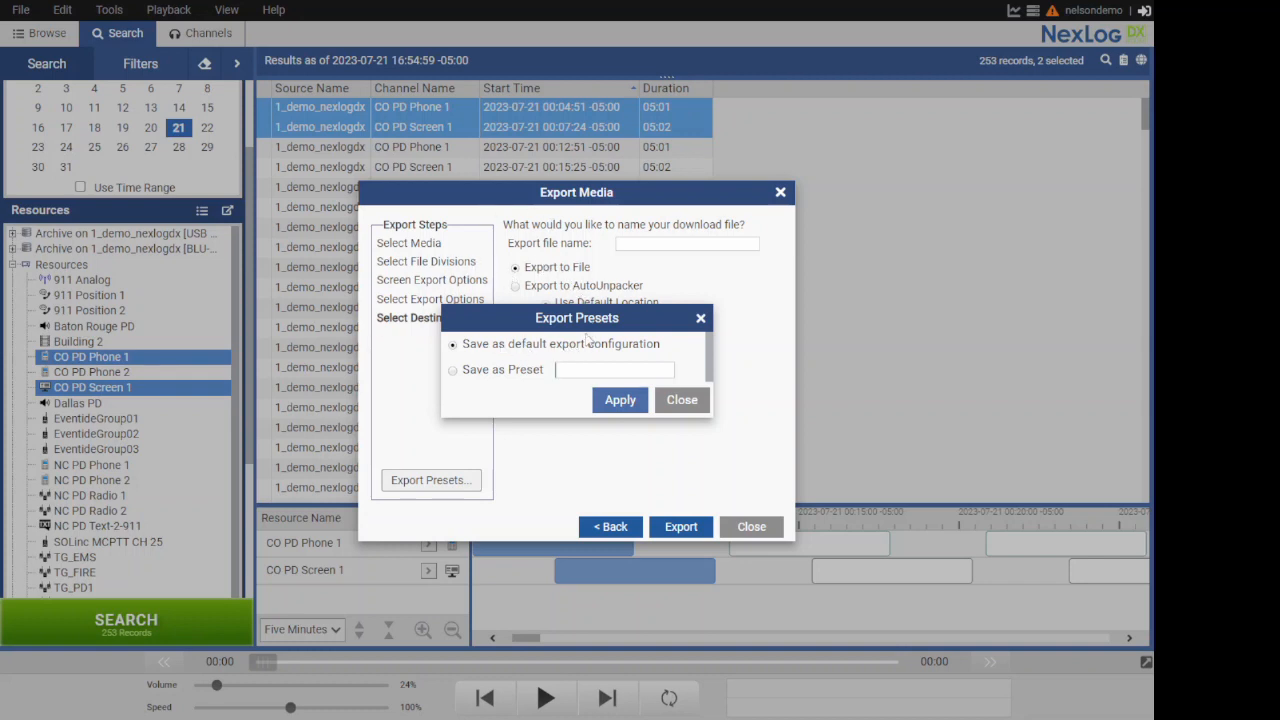
pyautogui.click(455, 372)
pyautogui.write('Training')
pyautogui.click(631, 405)
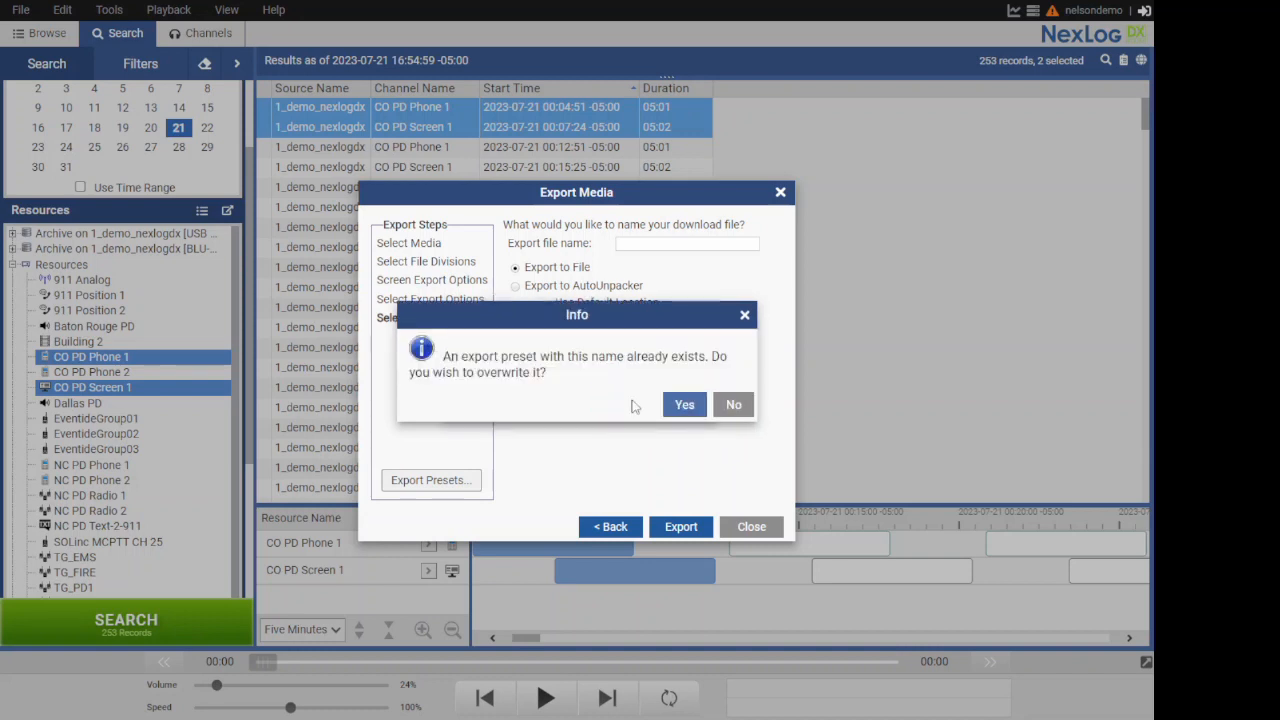
pyautogui.click(684, 406)
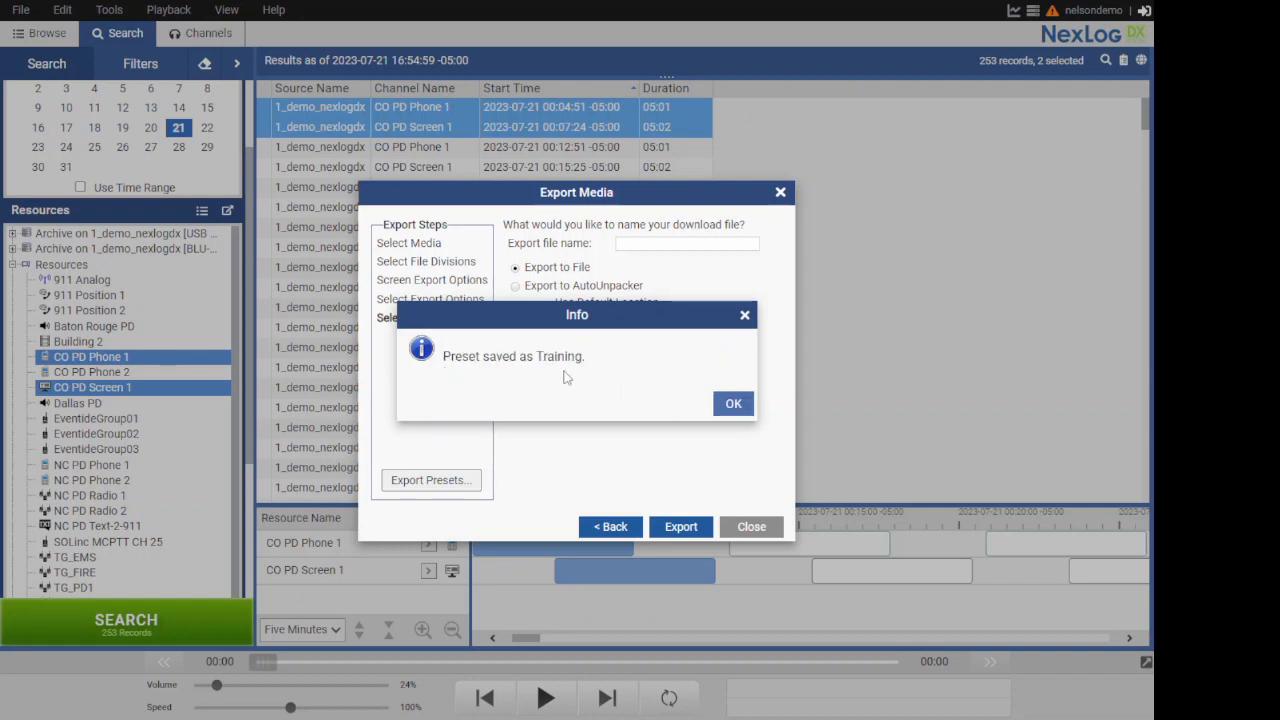
pyautogui.click(731, 405)
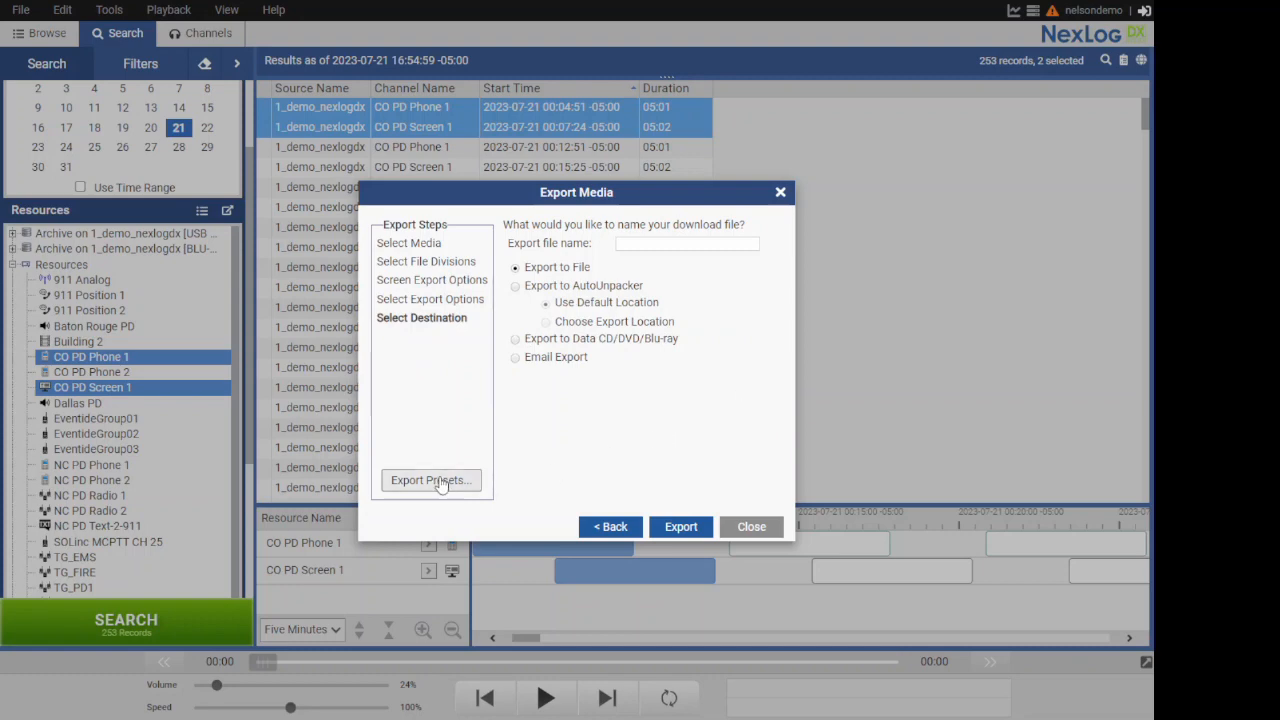
pyautogui.click(750, 527)
# Step: Look up the Training preset among the export choices for the selected recordings, and dismiss the choices without exporting
pyautogui.rightClick(449, 127)
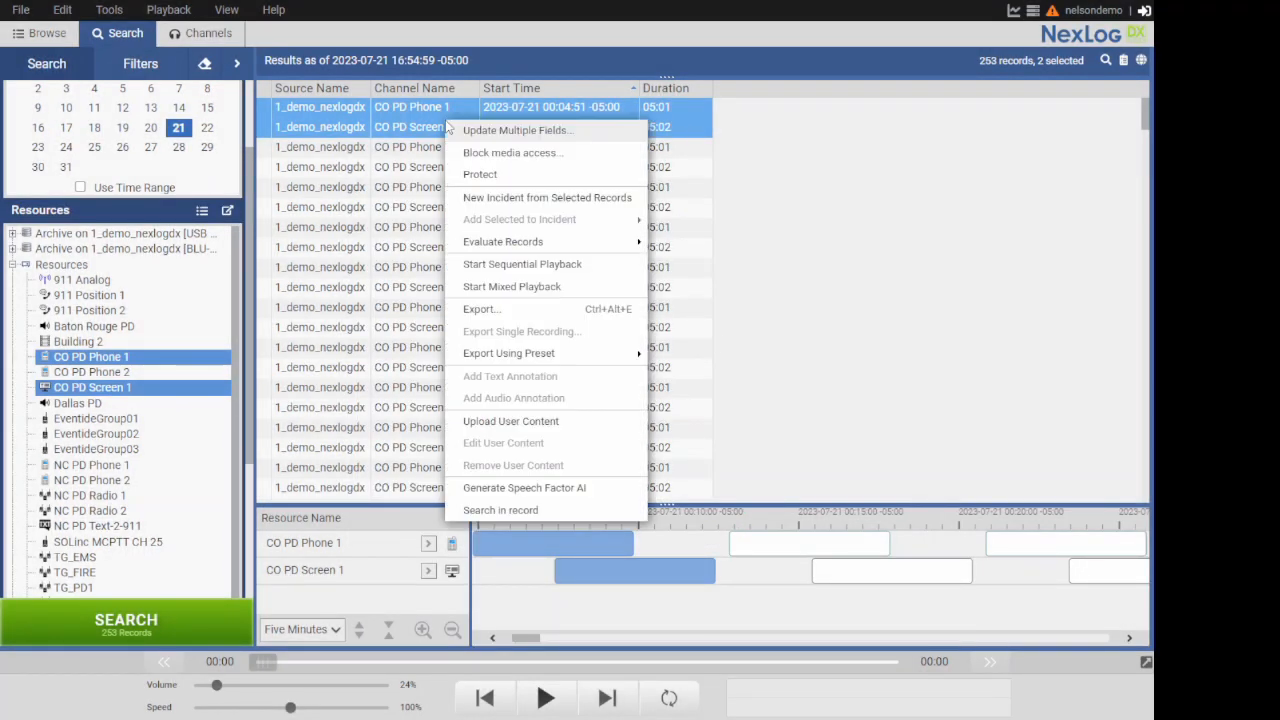
pyautogui.moveTo(538, 358)
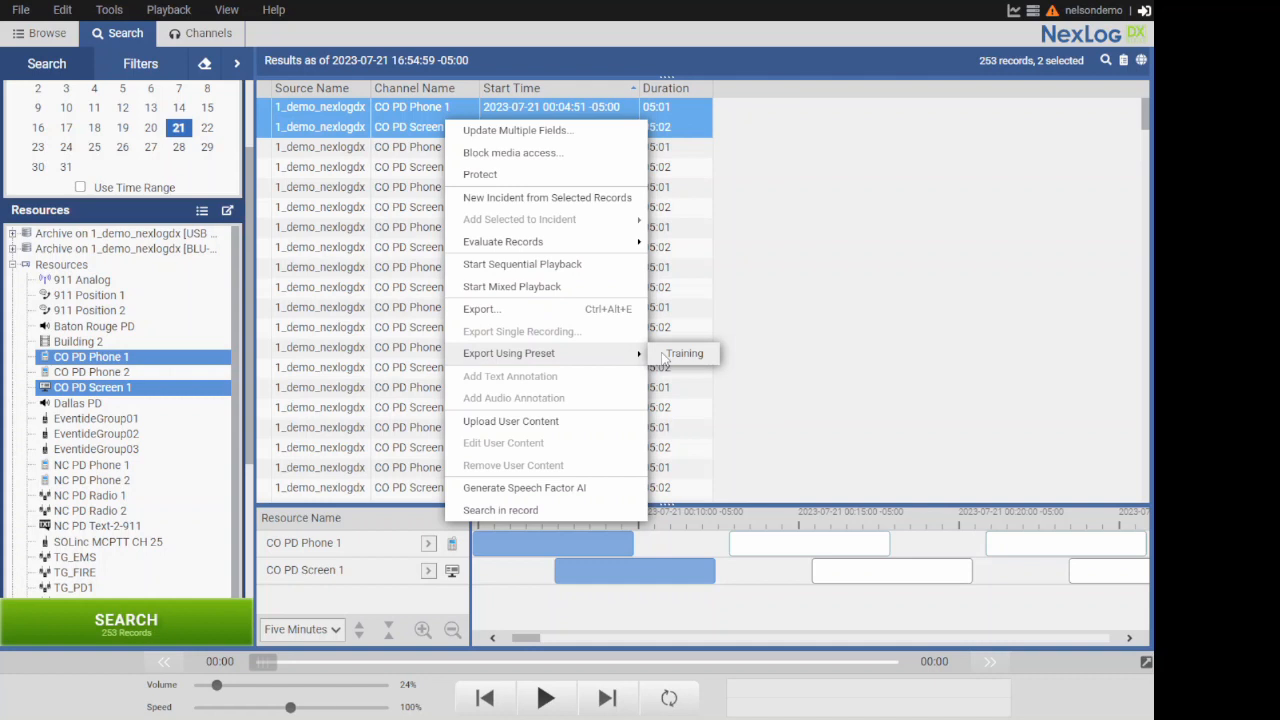
pyautogui.click(750, 315)
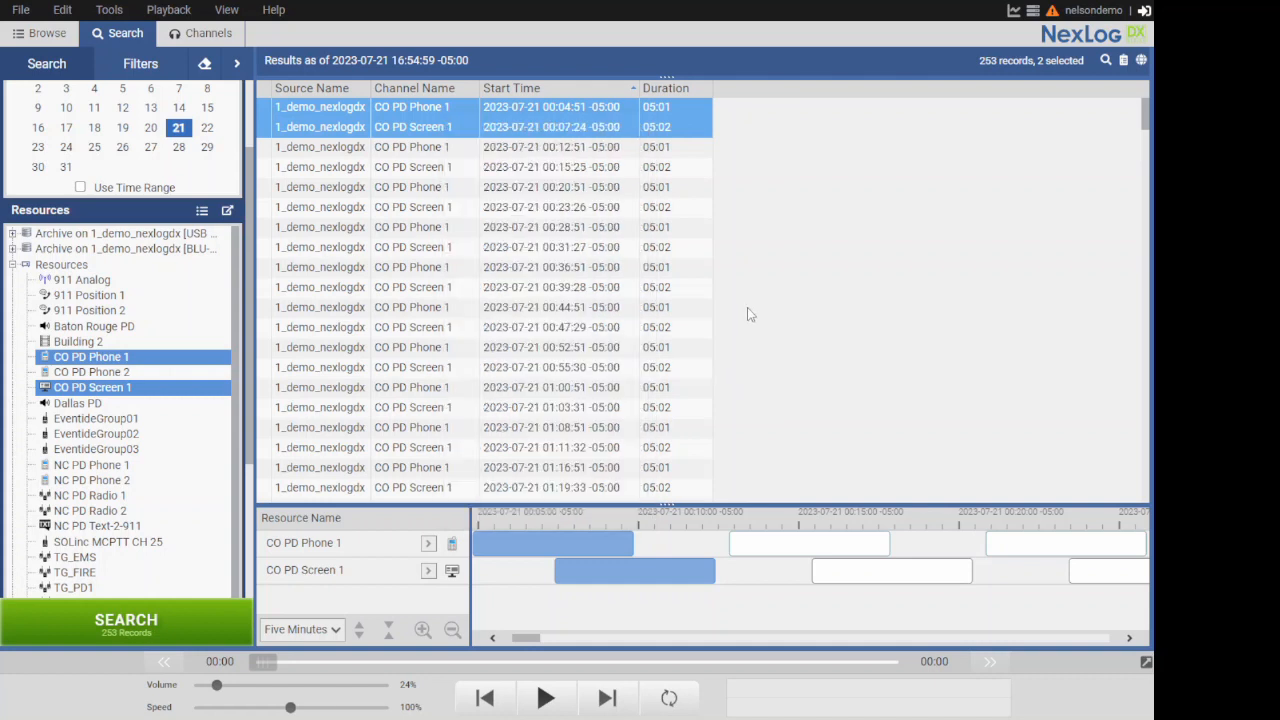